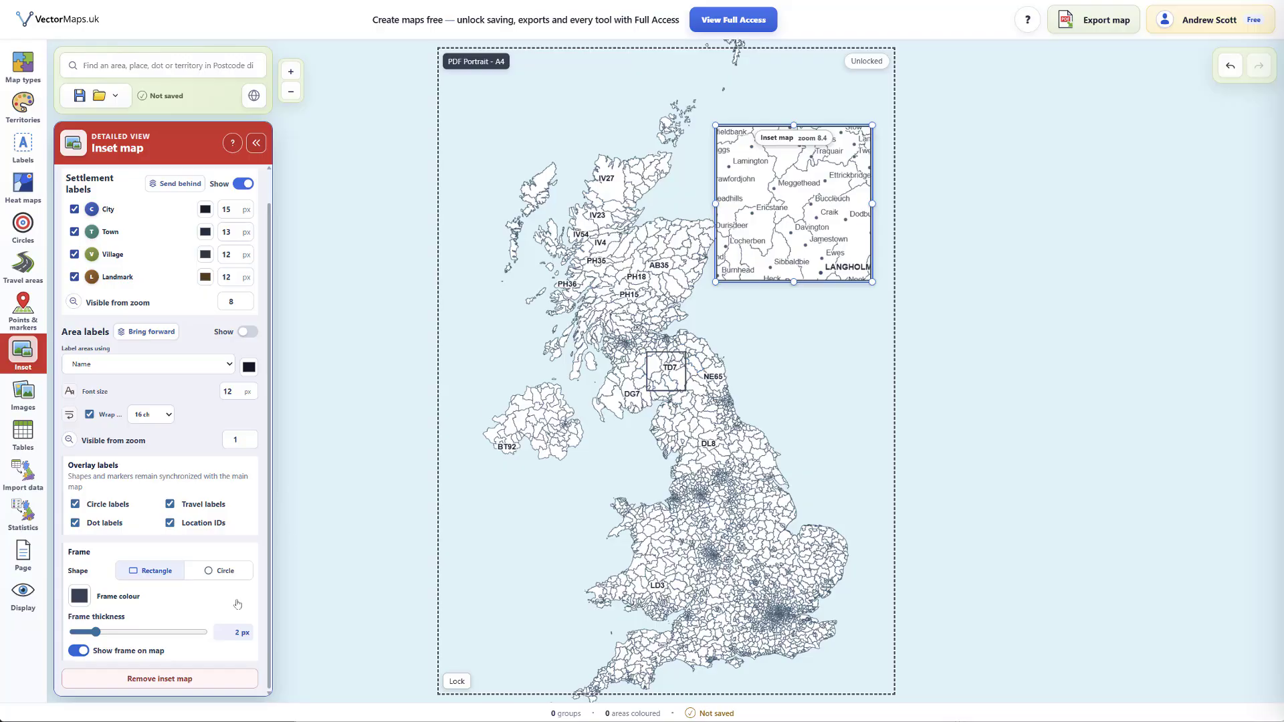
# - Set the inset map's frame colour to bright red
pyautogui.click(78, 598)
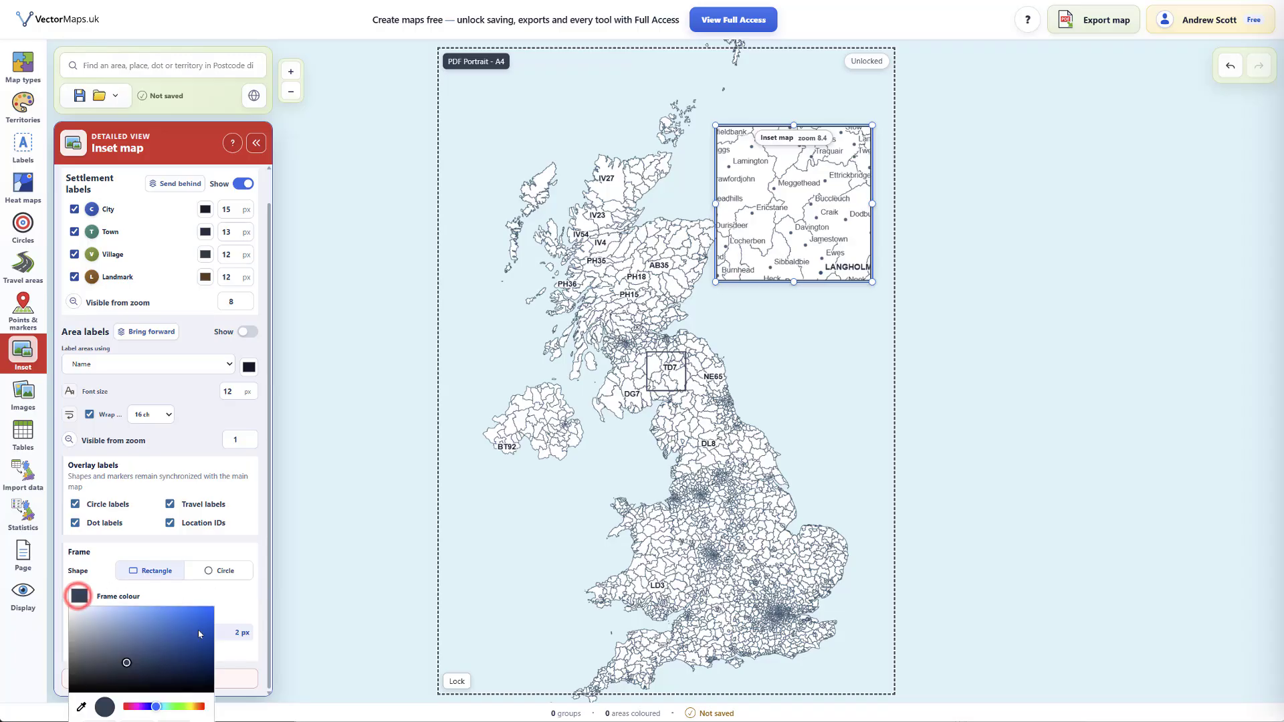
pyautogui.click(203, 707)
pyautogui.moveTo(189, 624); pyautogui.dragTo(223, 607)
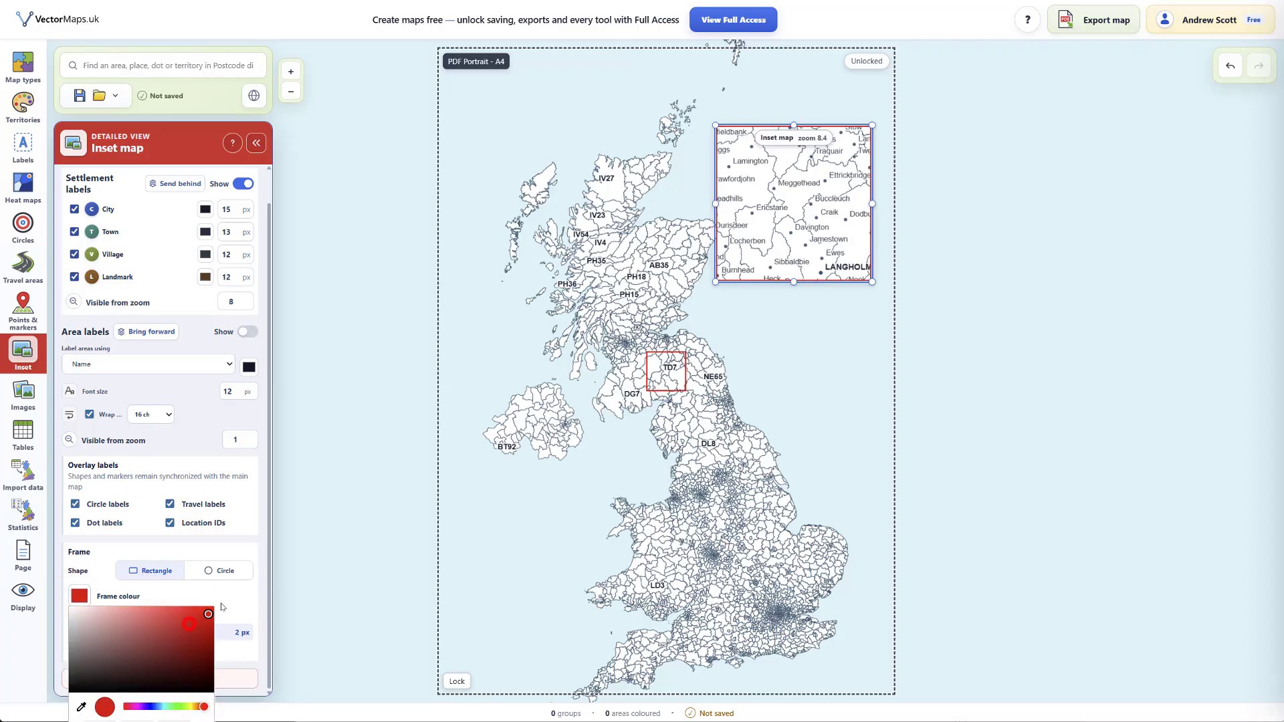
pyautogui.click(242, 594)
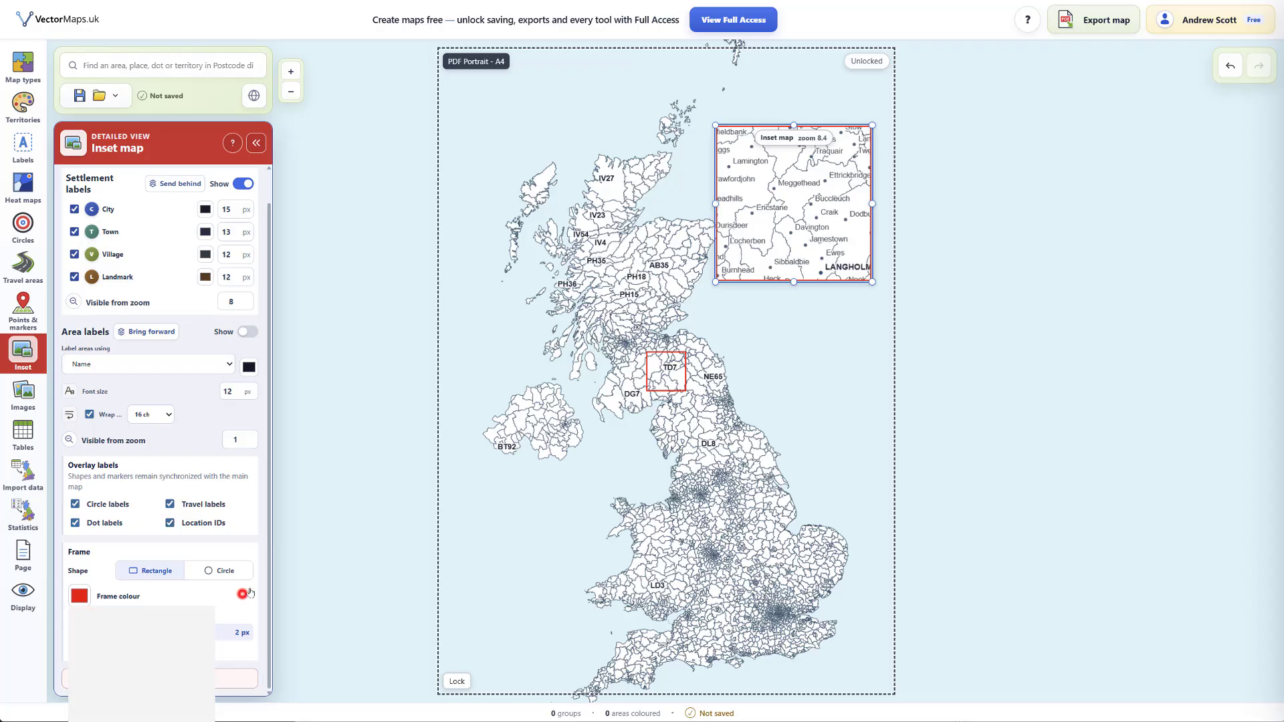
# - Shift the inset map's coverage to the Teesside coast and magnify it to zoom 10
pyautogui.moveTo(797, 223); pyautogui.dragTo(759, 175)
pyautogui.moveTo(825, 232)
pyautogui.mouseDown()
pyautogui.moveTo(781, 175)
pyautogui.moveTo(796, 198)
pyautogui.moveTo(790, 184)
pyautogui.mouseUp()
pyautogui.moveTo(819, 240); pyautogui.dragTo(781, 169)
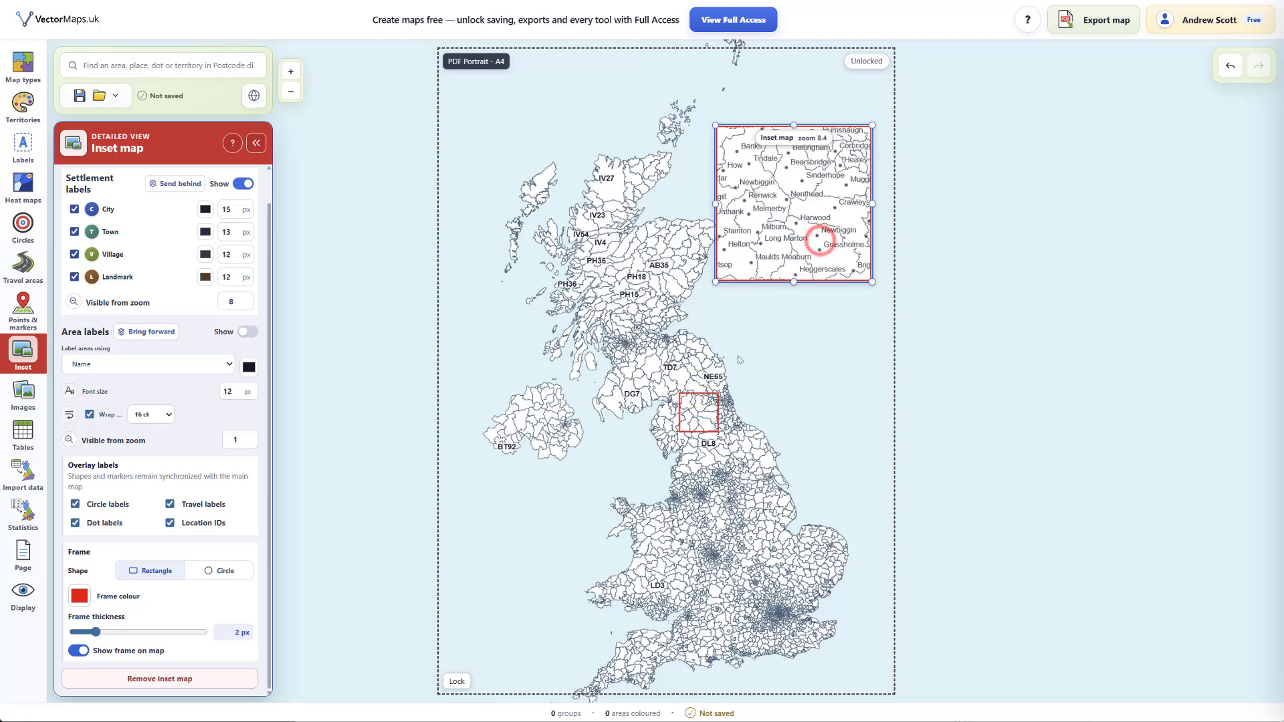
pyautogui.moveTo(828, 256)
pyautogui.mouseDown()
pyautogui.moveTo(831, 230)
pyautogui.moveTo(800, 223)
pyautogui.moveTo(809, 259)
pyautogui.mouseUp()
pyautogui.scroll(5, 799, 220)
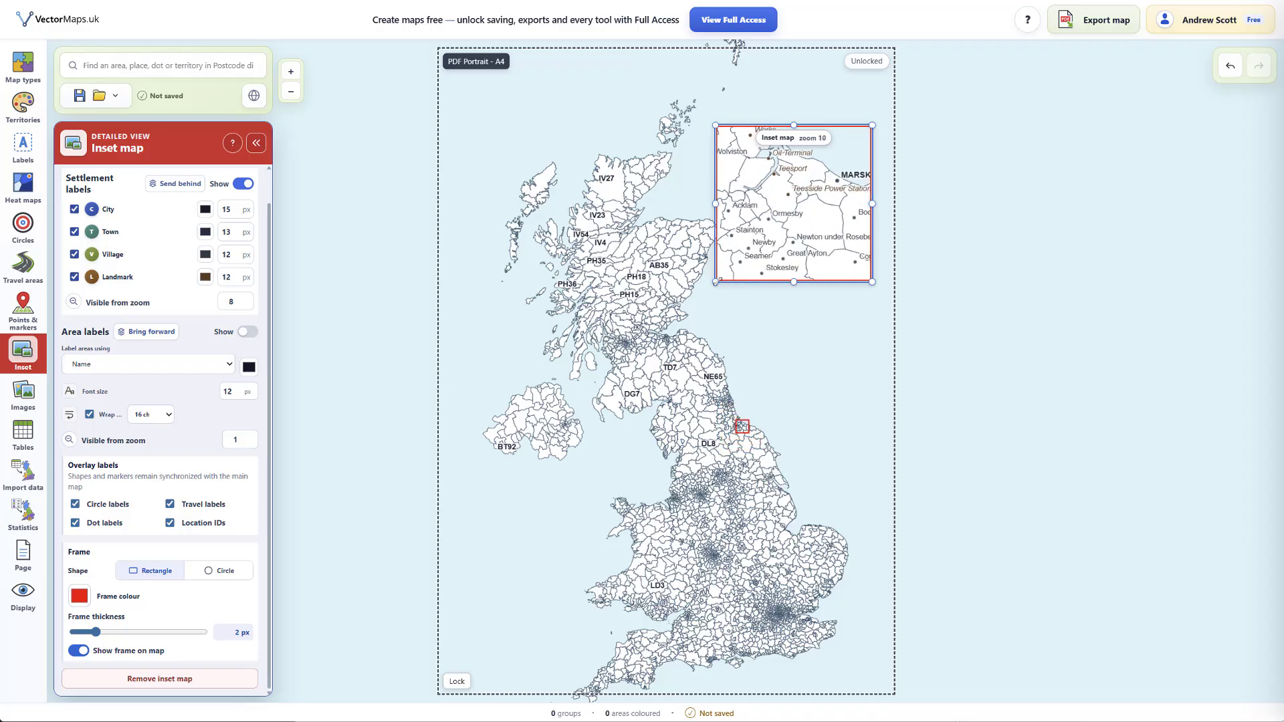
# - Enlarge the inset map and move it up near the page's upper-right corner
pyautogui.moveTo(717, 280); pyautogui.dragTo(642, 359)
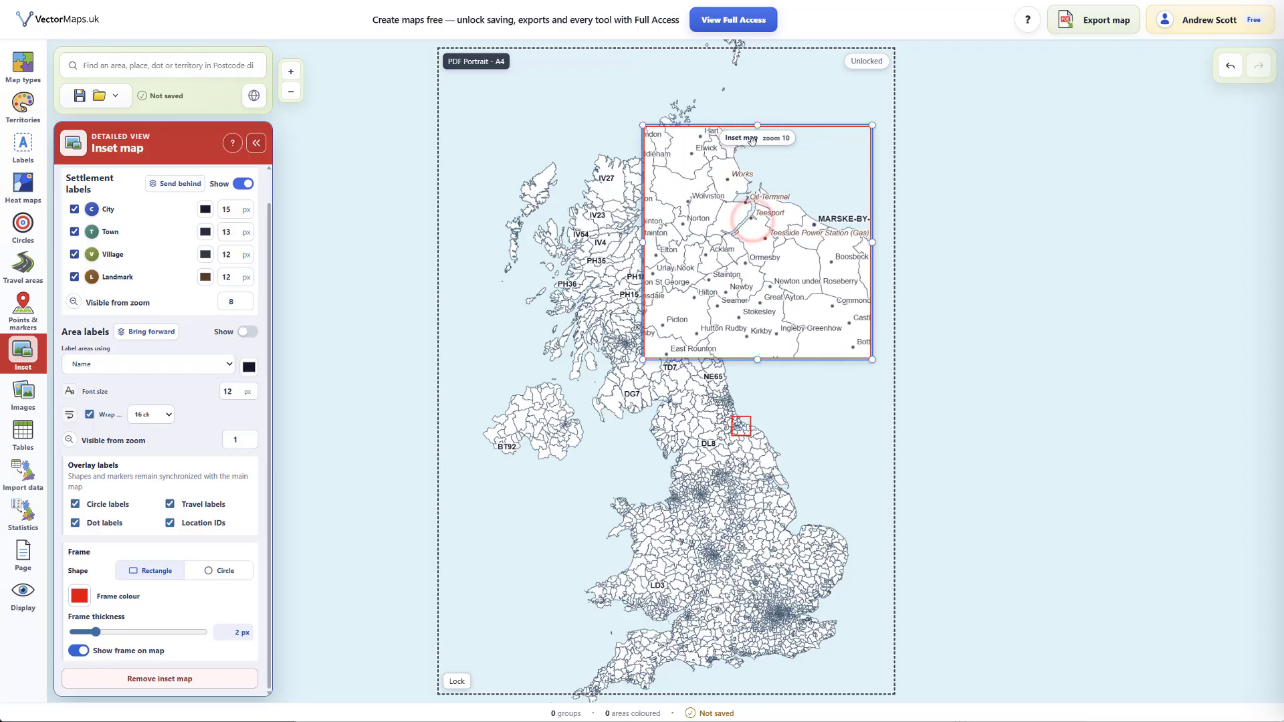
pyautogui.moveTo(752, 139); pyautogui.dragTo(760, 100)
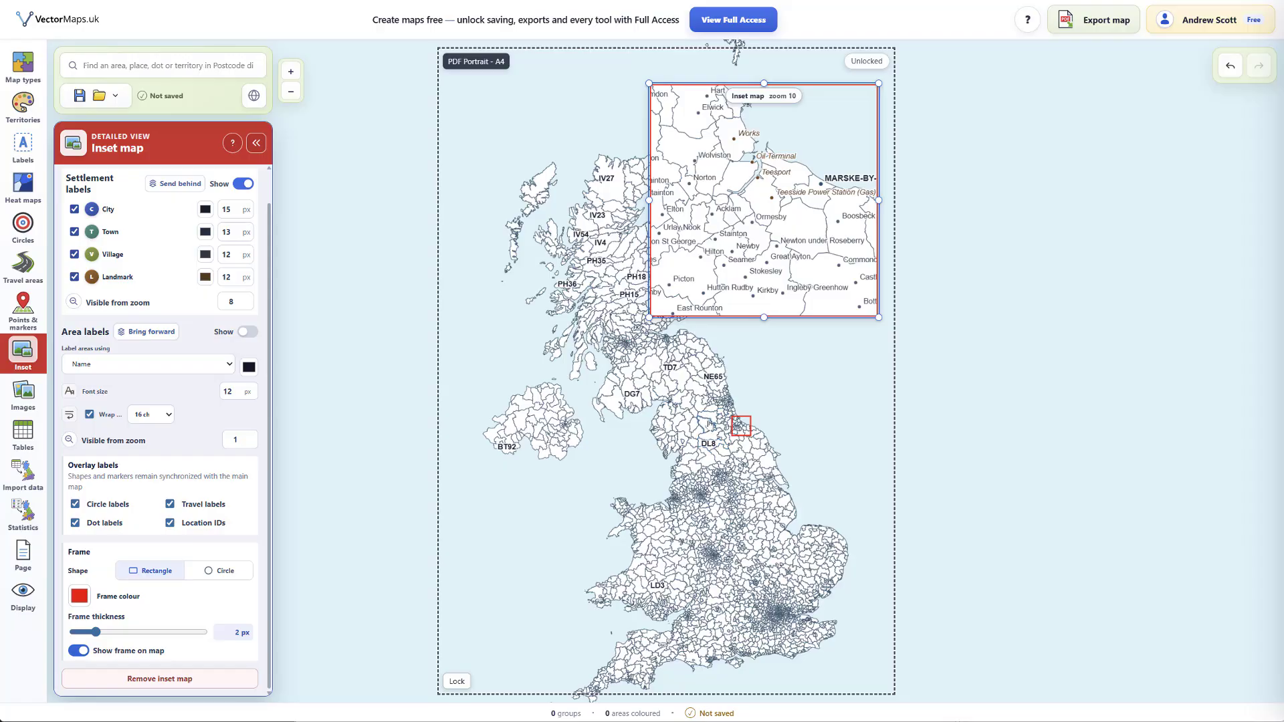
pyautogui.scroll(5, 719, 435)
pyautogui.scroll(2, 744, 457)
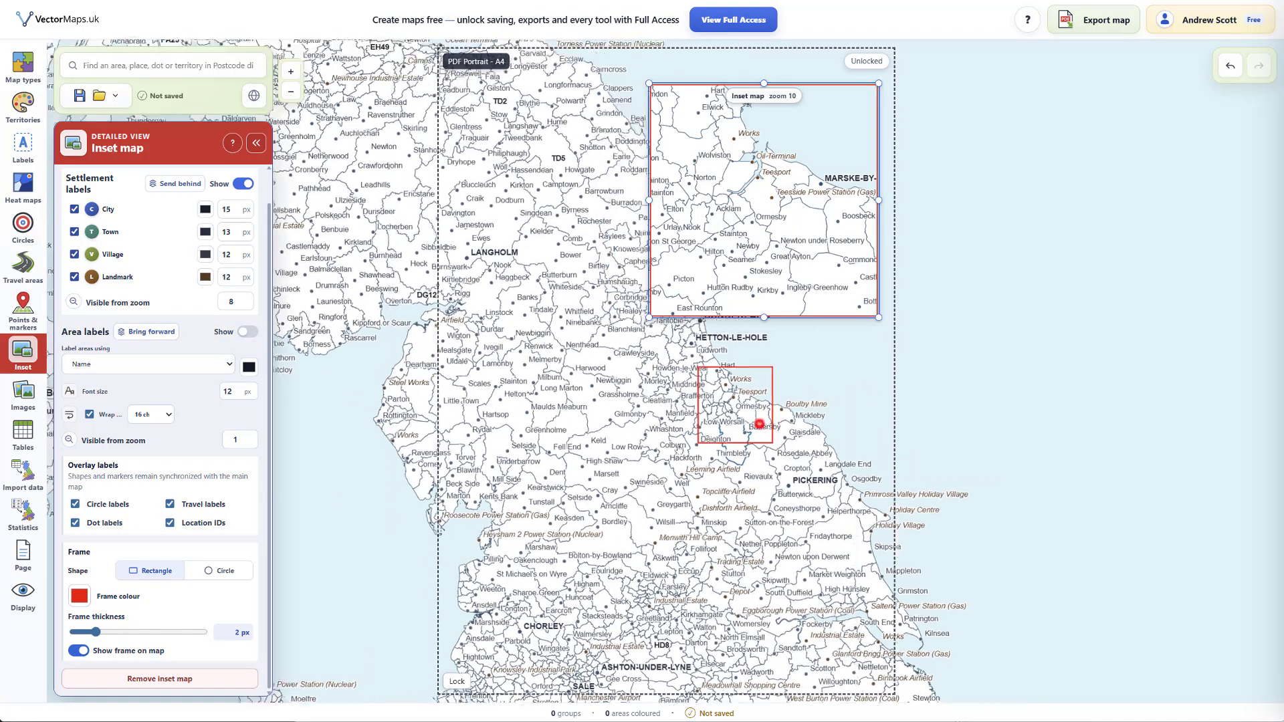
pyautogui.scroll(-3, 756, 424)
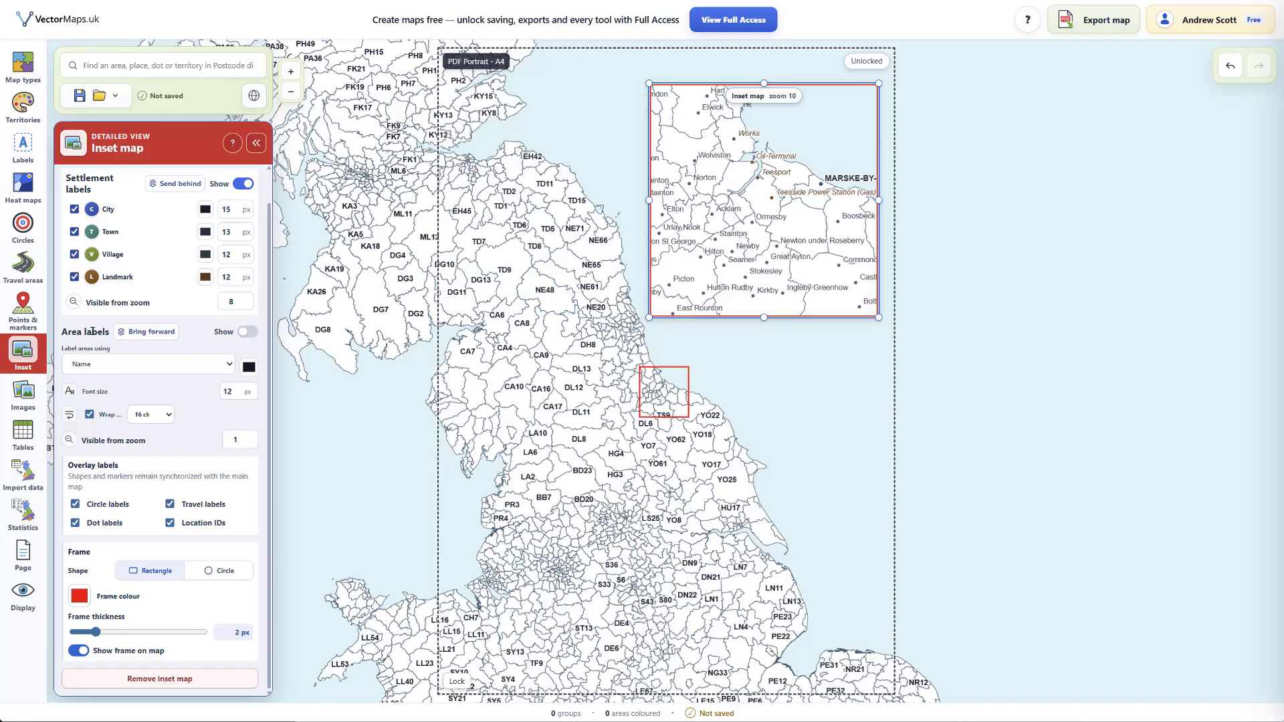
# - Hide the settlement labels in the inset map, keeping them ordered in front of the area labels
pyautogui.click(146, 332)
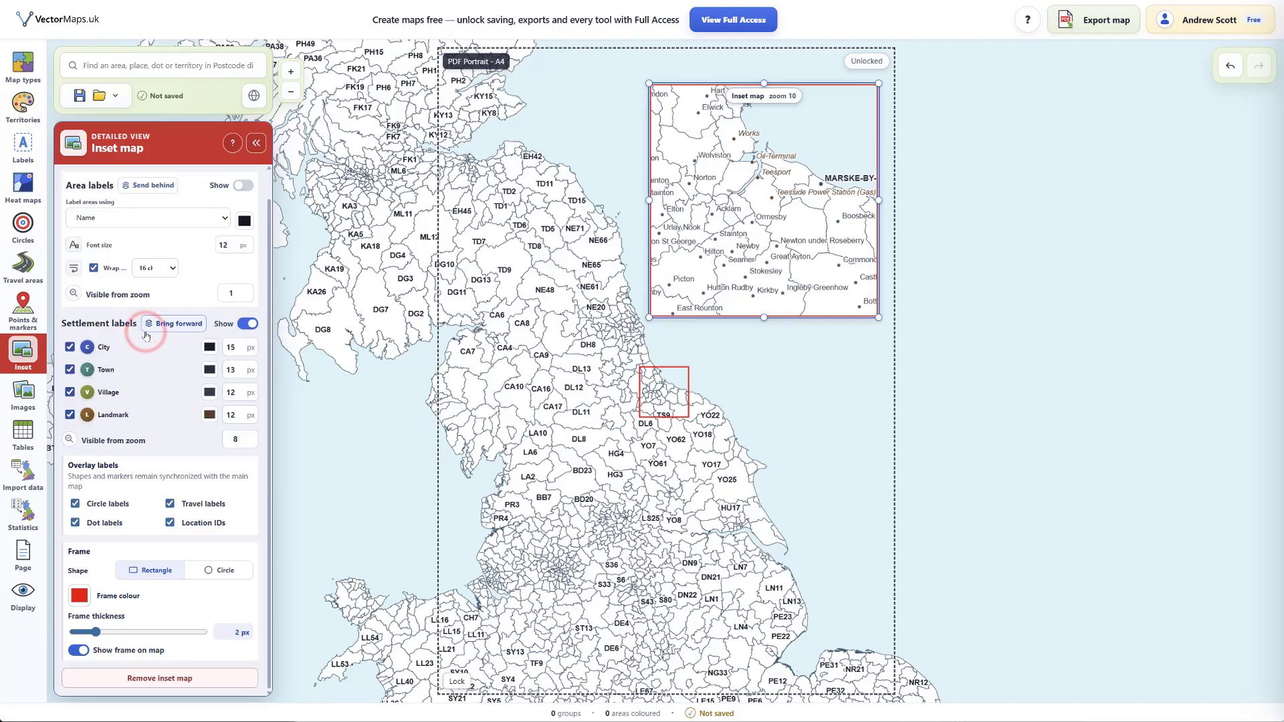
pyautogui.click(249, 324)
pyautogui.click(167, 324)
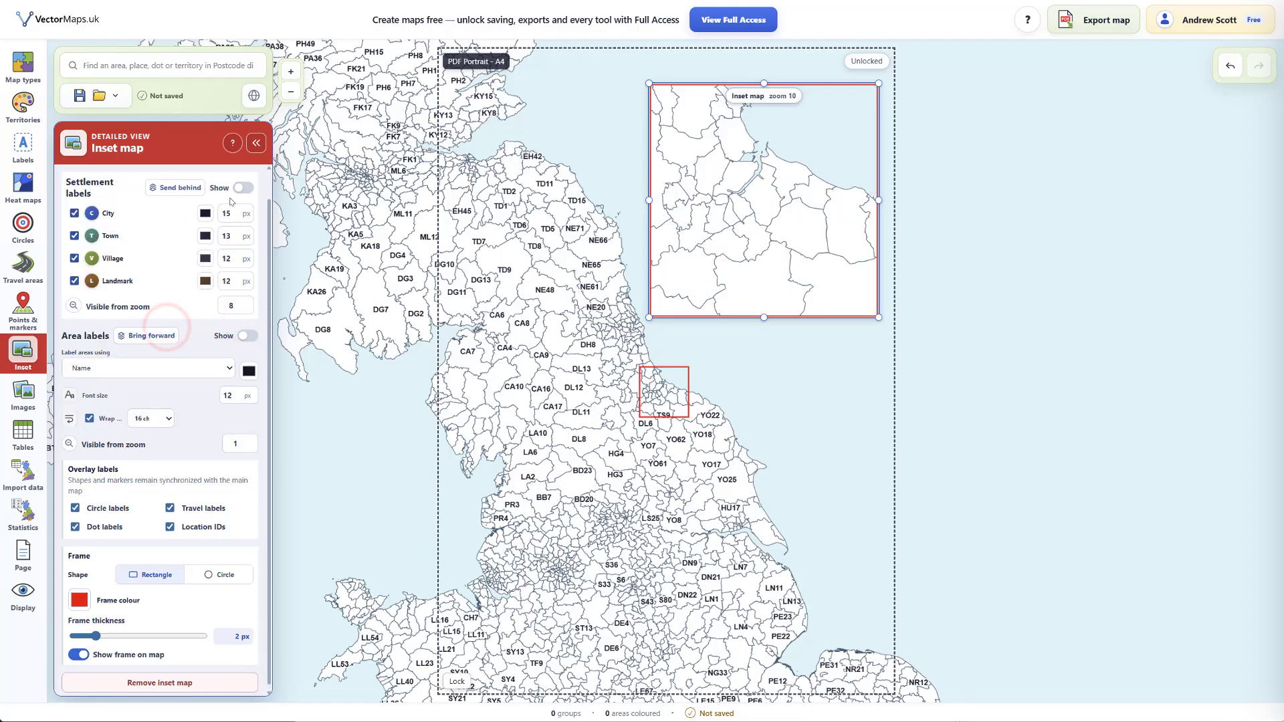
pyautogui.scroll(1, 203, 233)
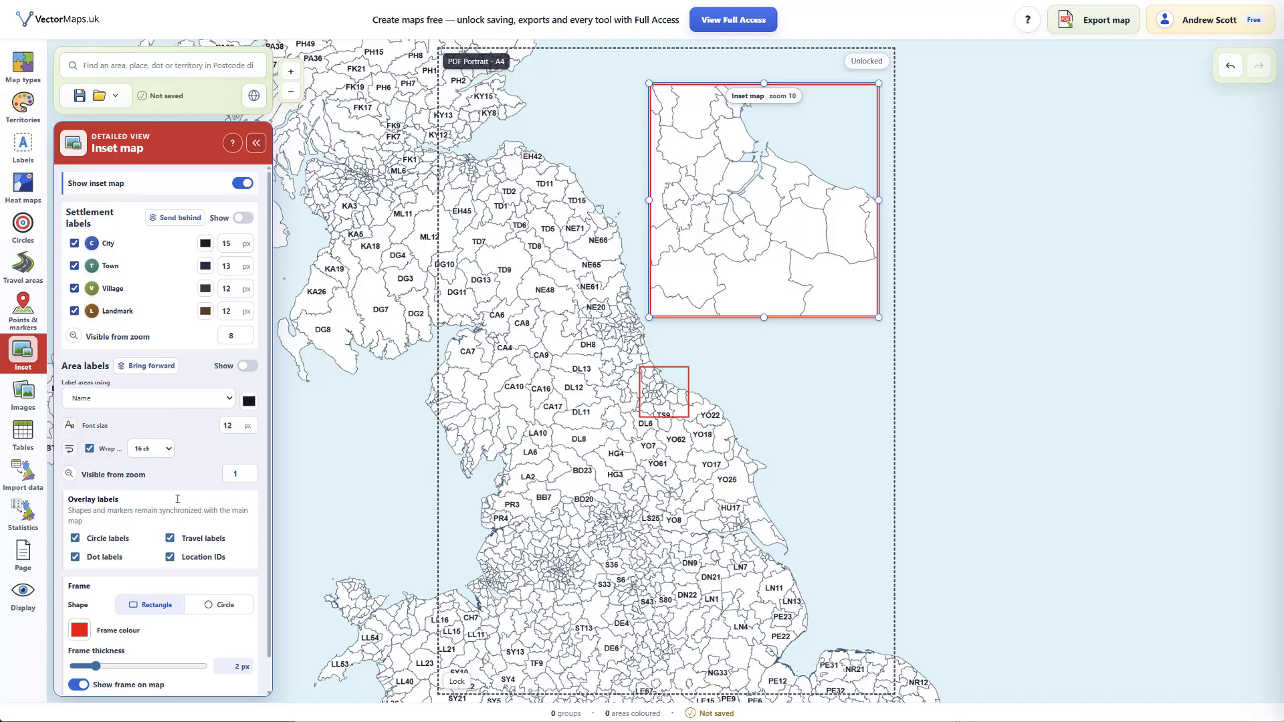
pyautogui.click(244, 218)
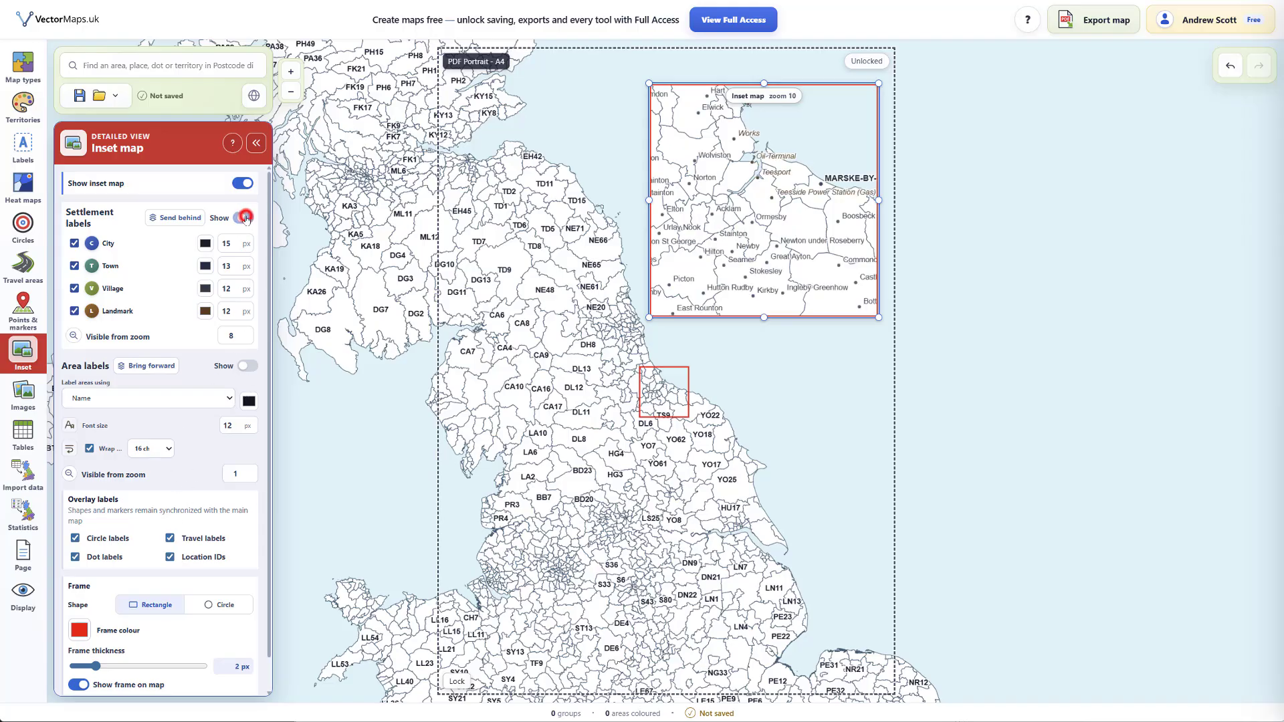
pyautogui.click(244, 218)
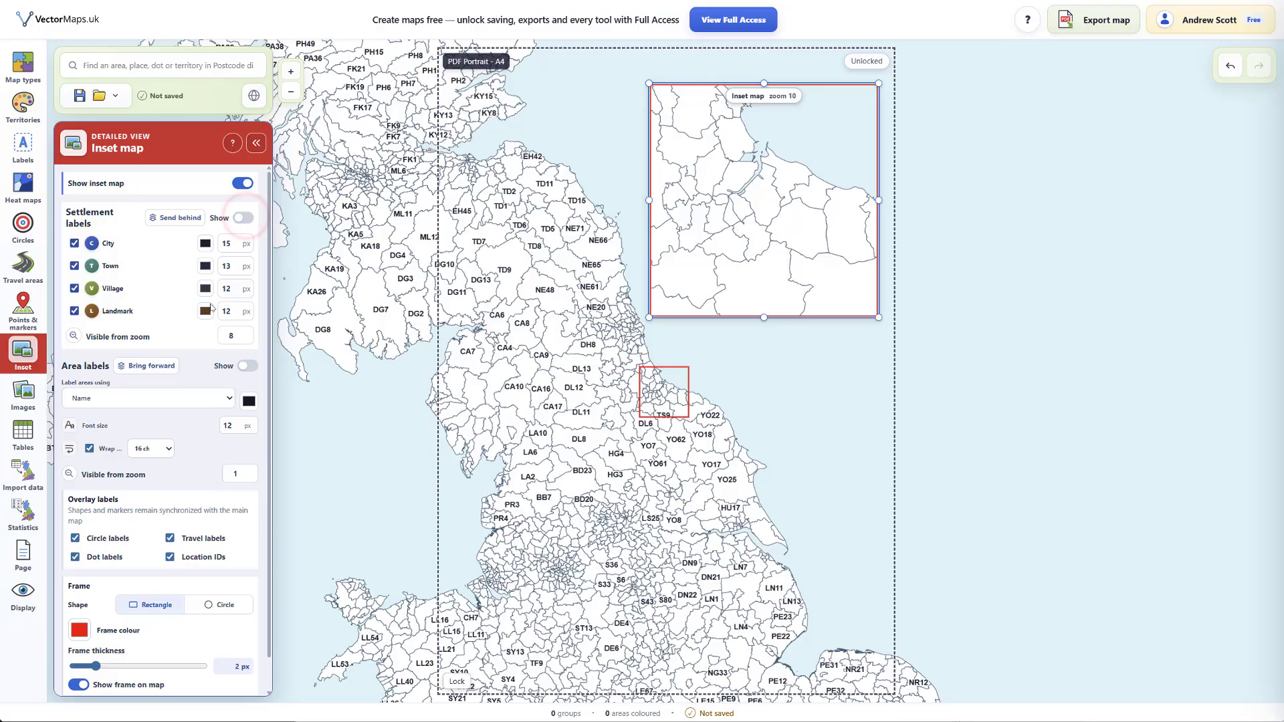
# - Show the inset map's area labels and bring them forward of the settlement labels
pyautogui.click(248, 366)
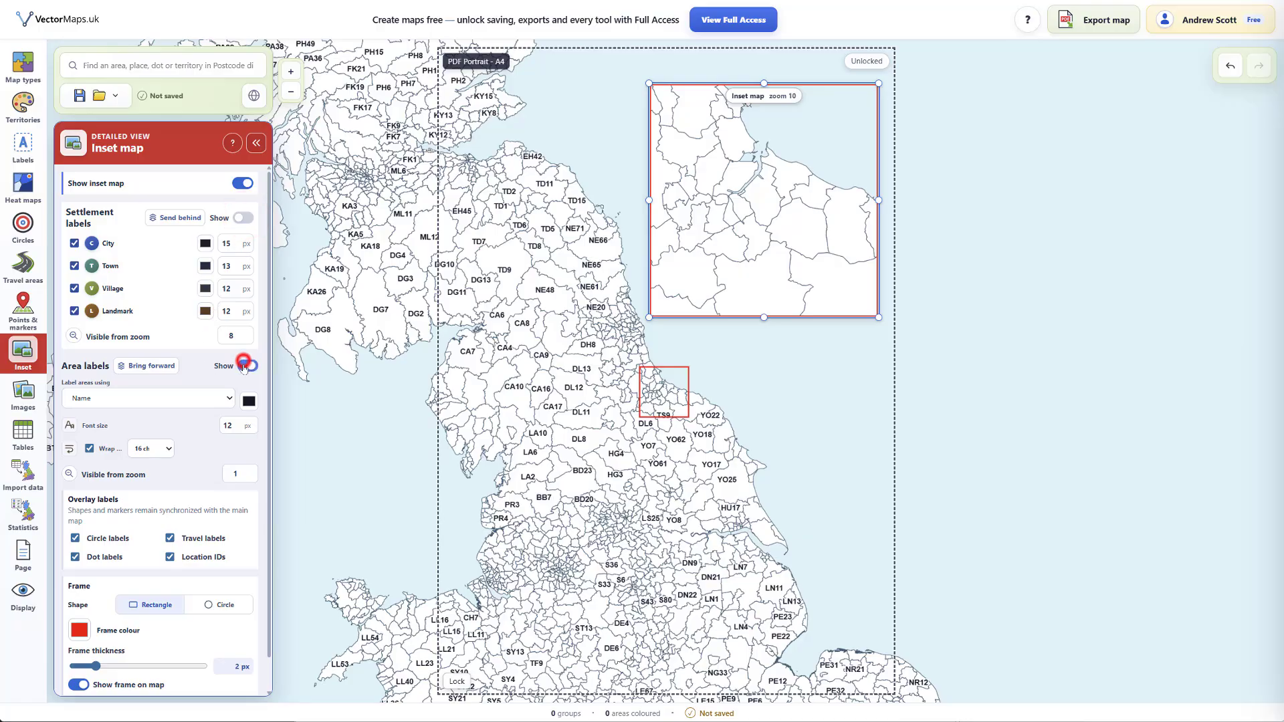
pyautogui.click(150, 366)
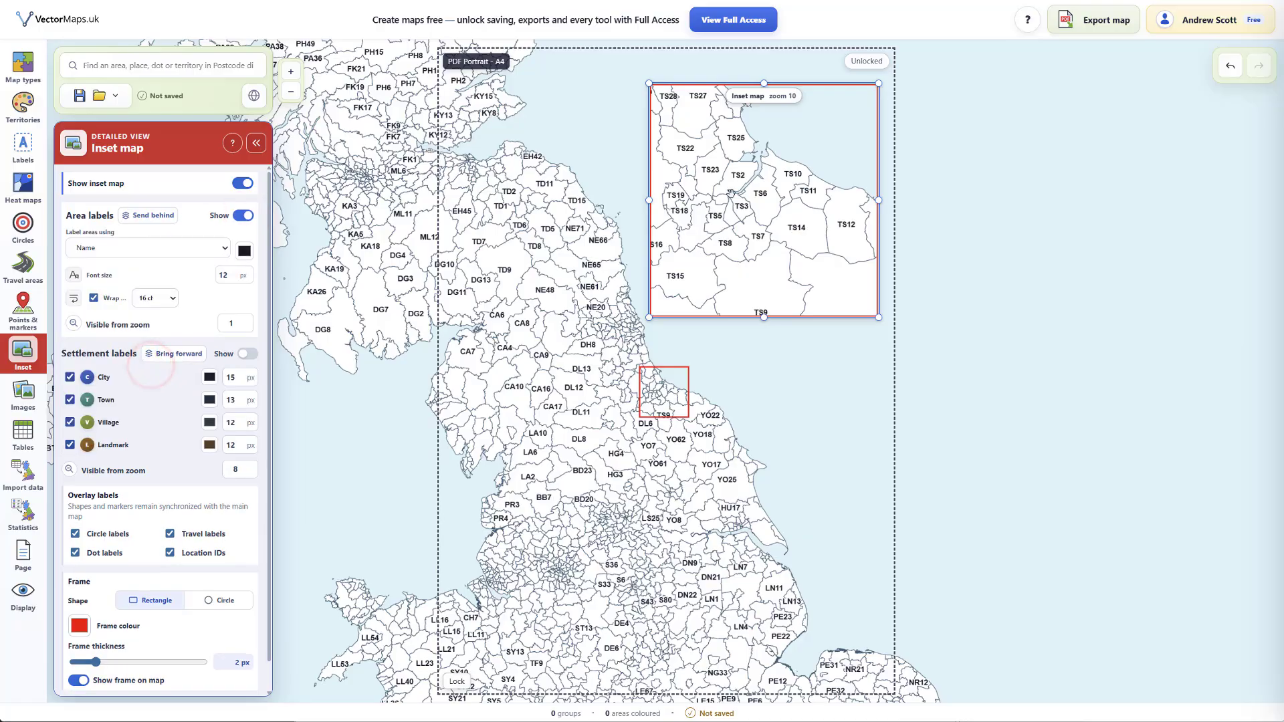
pyautogui.click(772, 208)
# - Label the inset map's areas by Region and wrap the labels at 8 characters
pyautogui.click(135, 253)
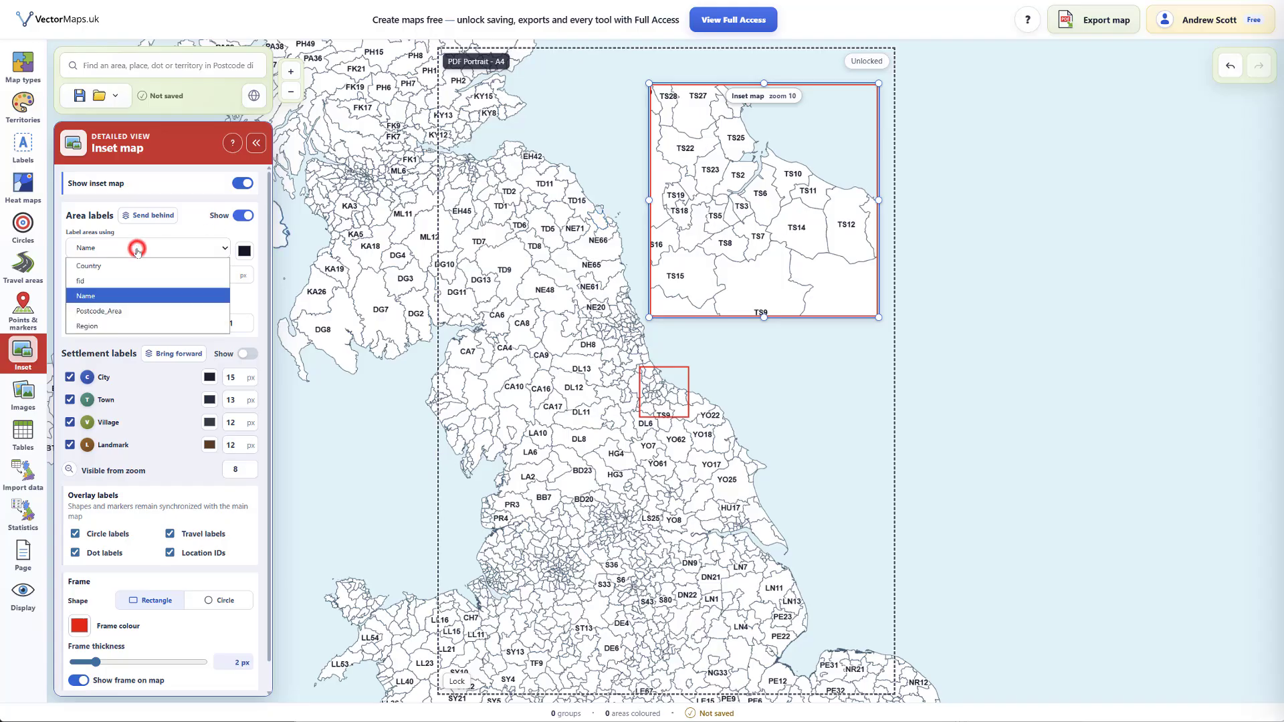
pyautogui.click(98, 326)
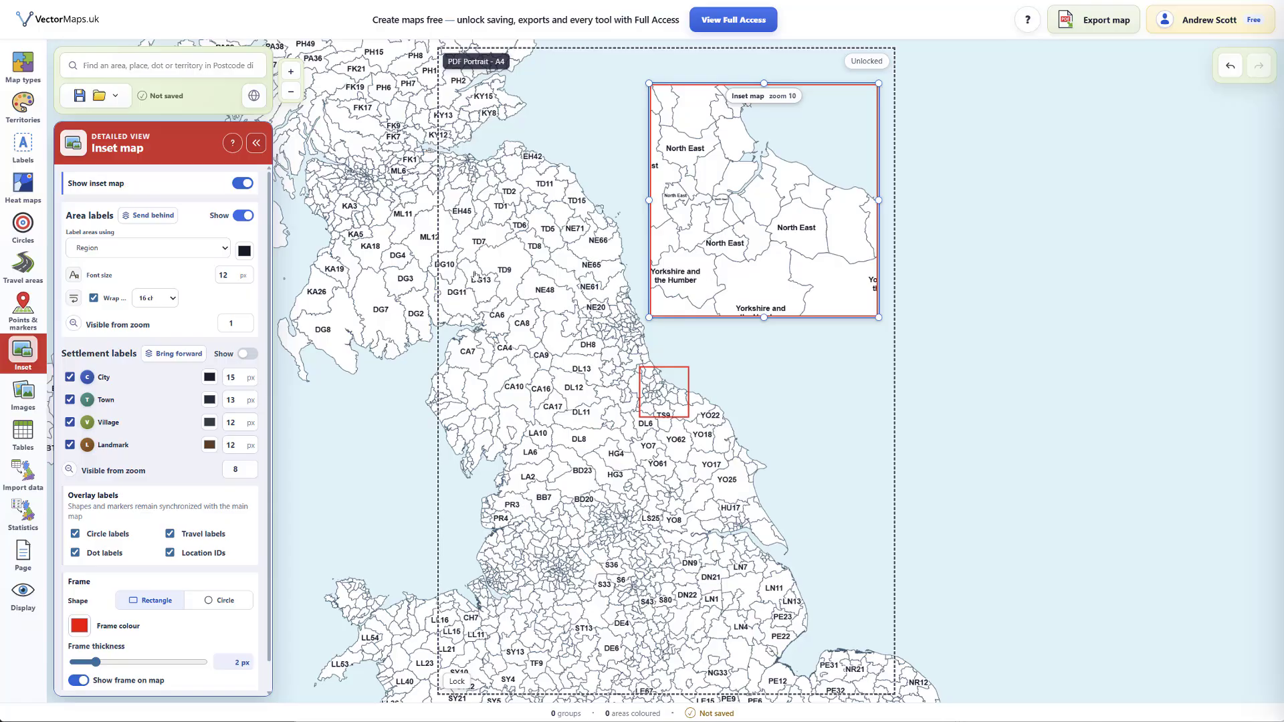
pyautogui.click(94, 298)
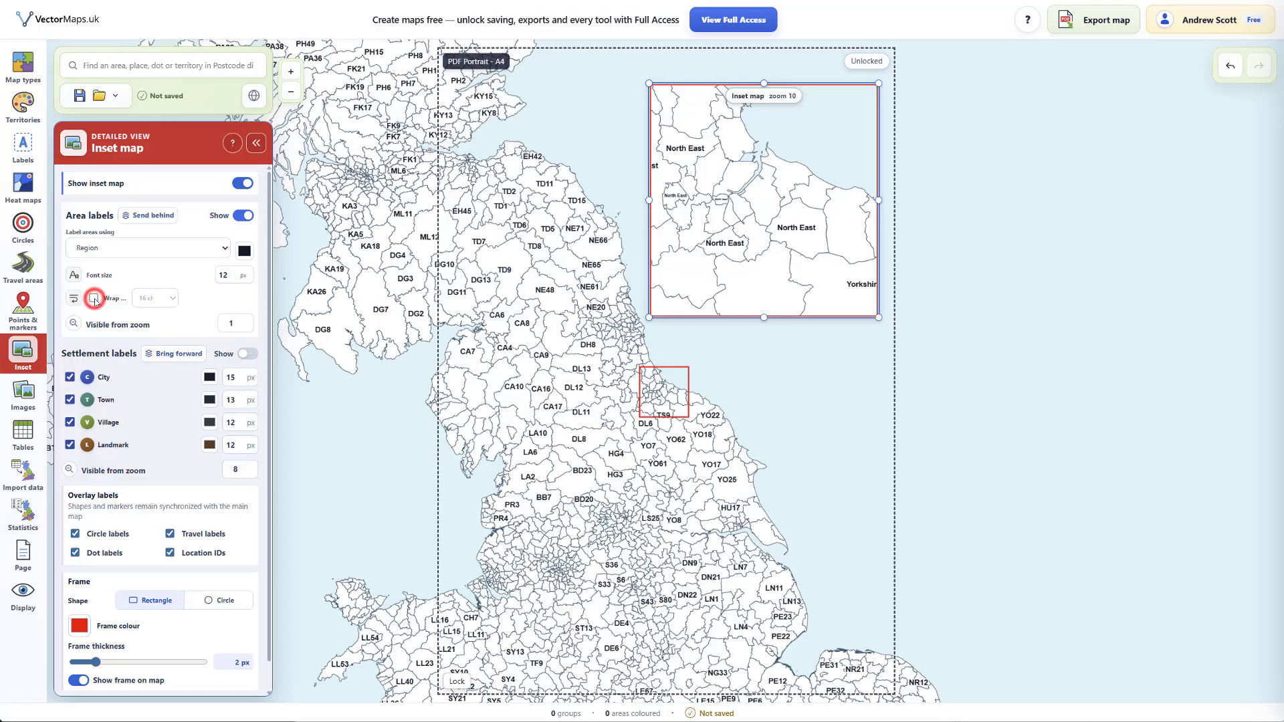
pyautogui.click(93, 299)
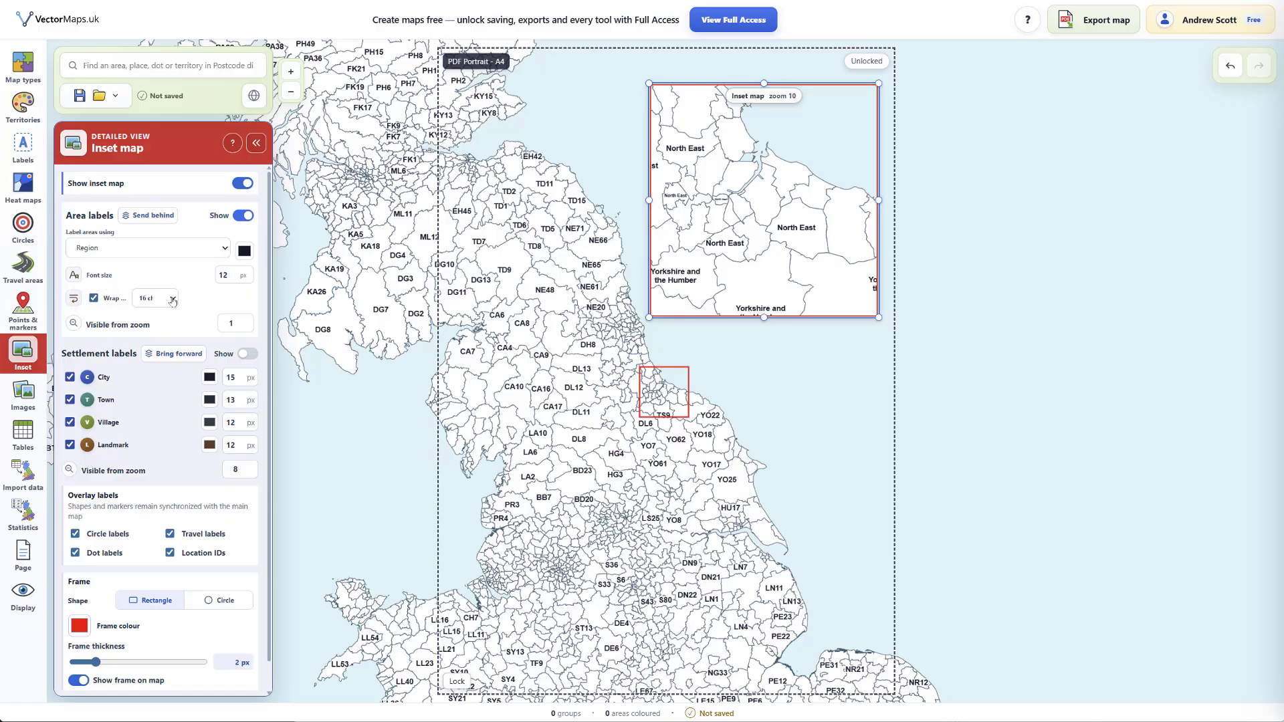
pyautogui.click(172, 298)
pyautogui.click(150, 330)
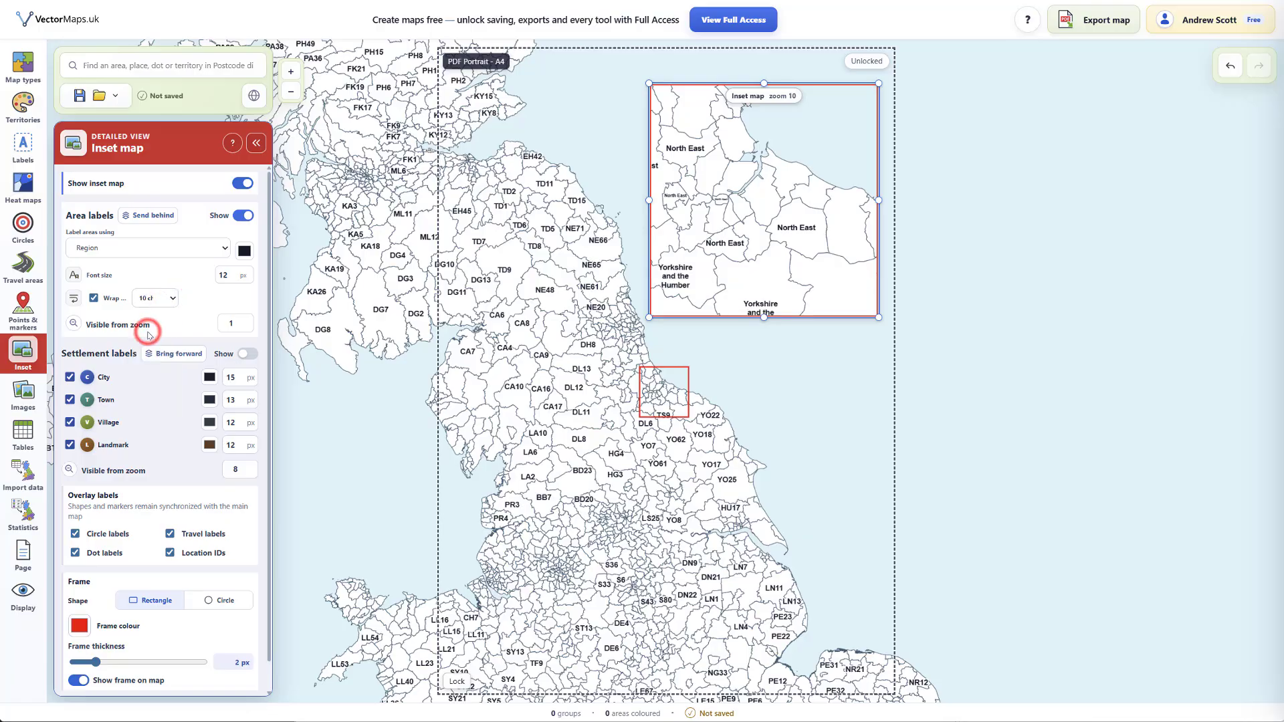
pyautogui.click(172, 298)
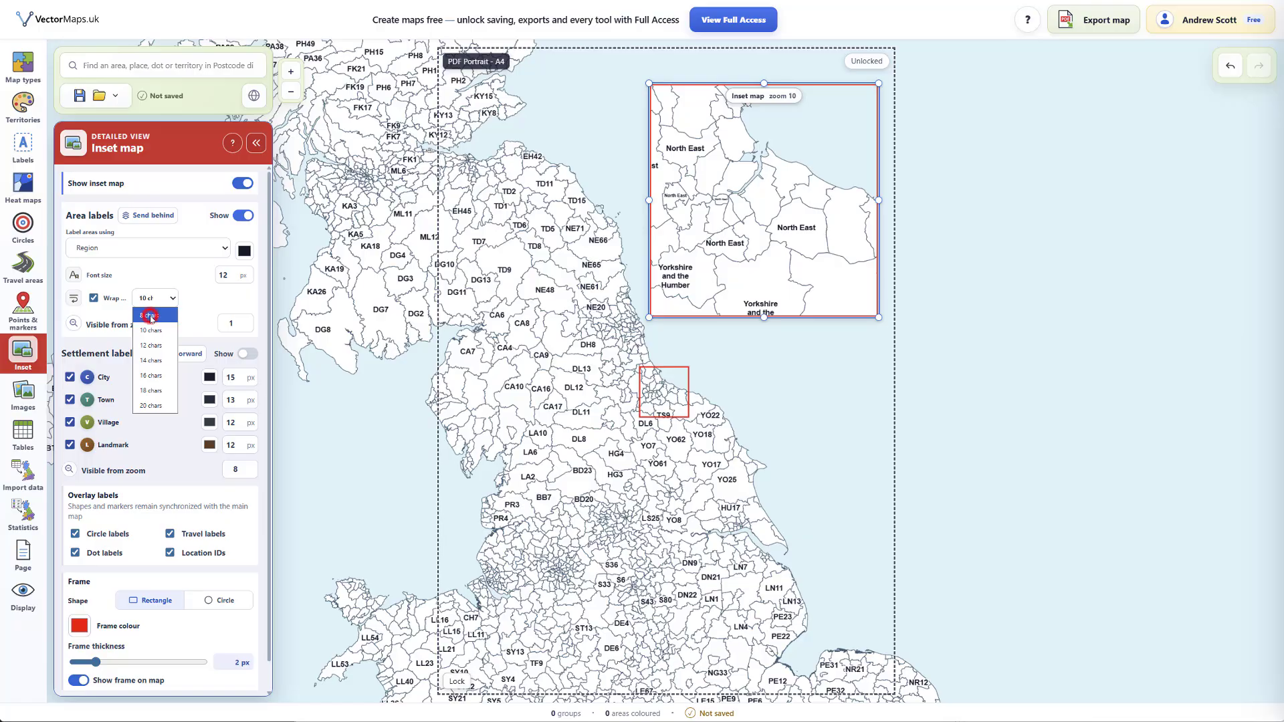
pyautogui.click(150, 317)
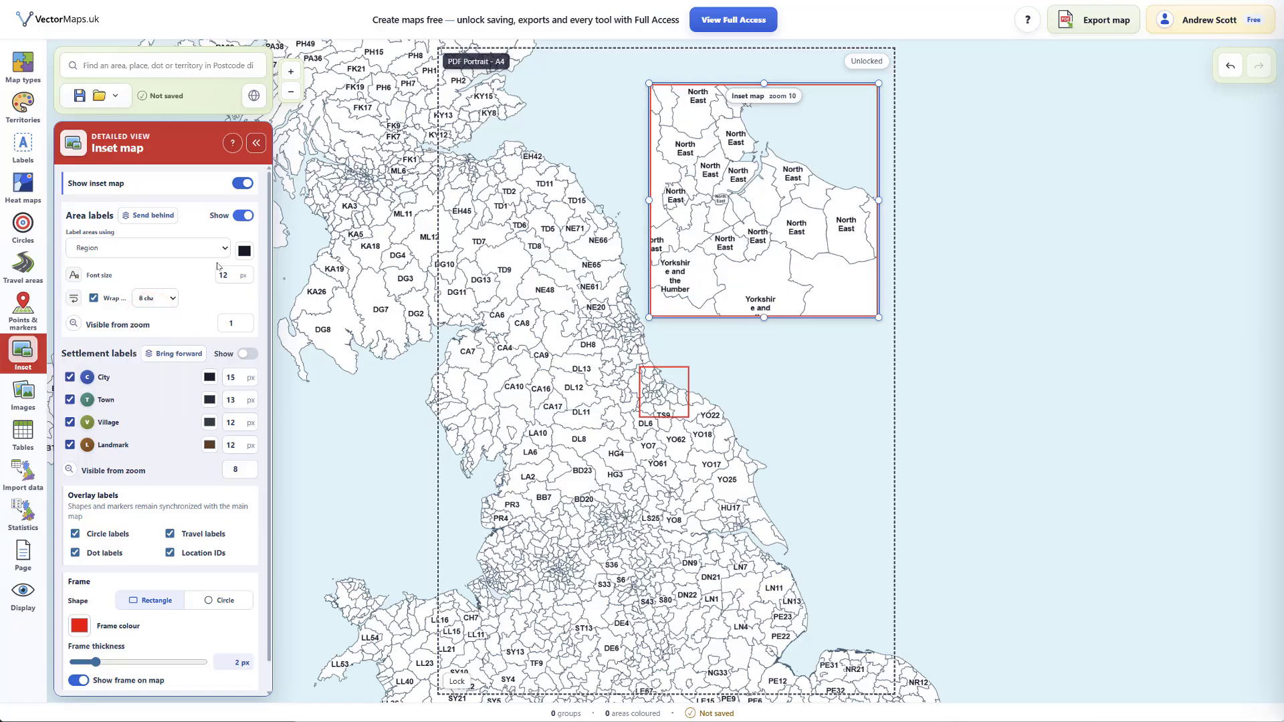
# - Set the inset's area label font size to 8 px and show the settlement labels again
pyautogui.click(235, 278)
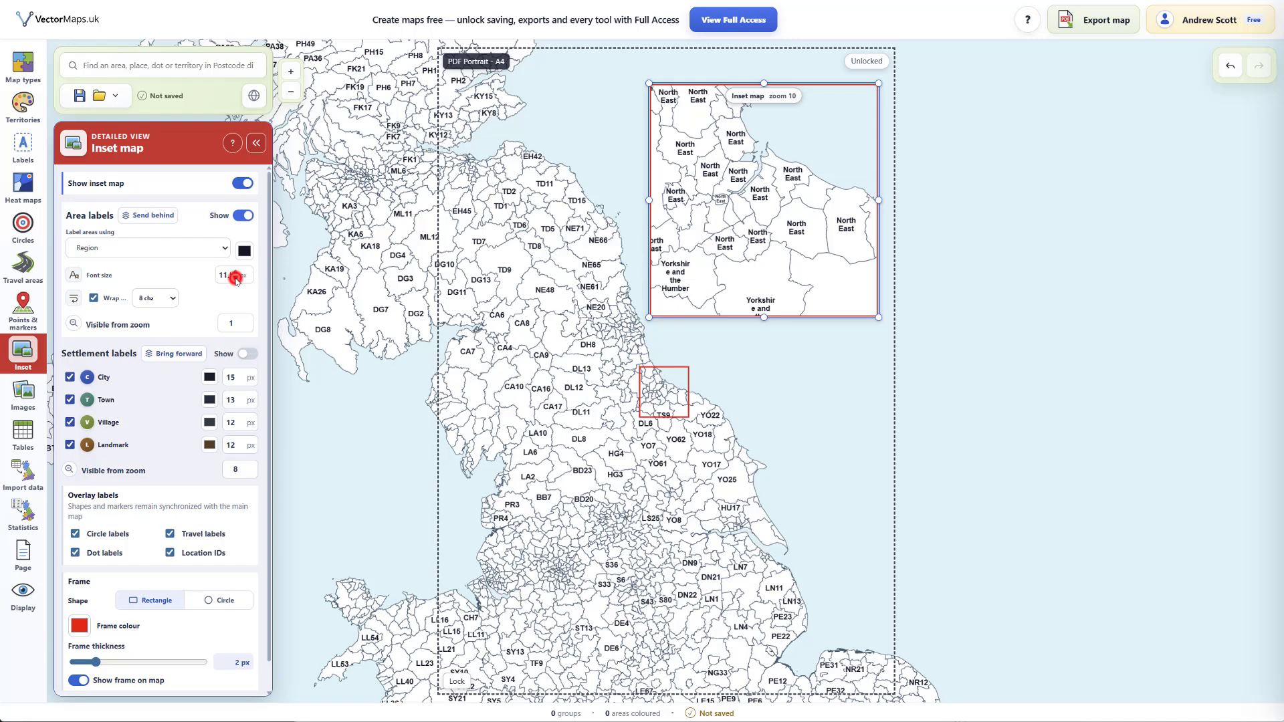
pyautogui.click(235, 278)
pyautogui.click(236, 278)
pyautogui.click(235, 278)
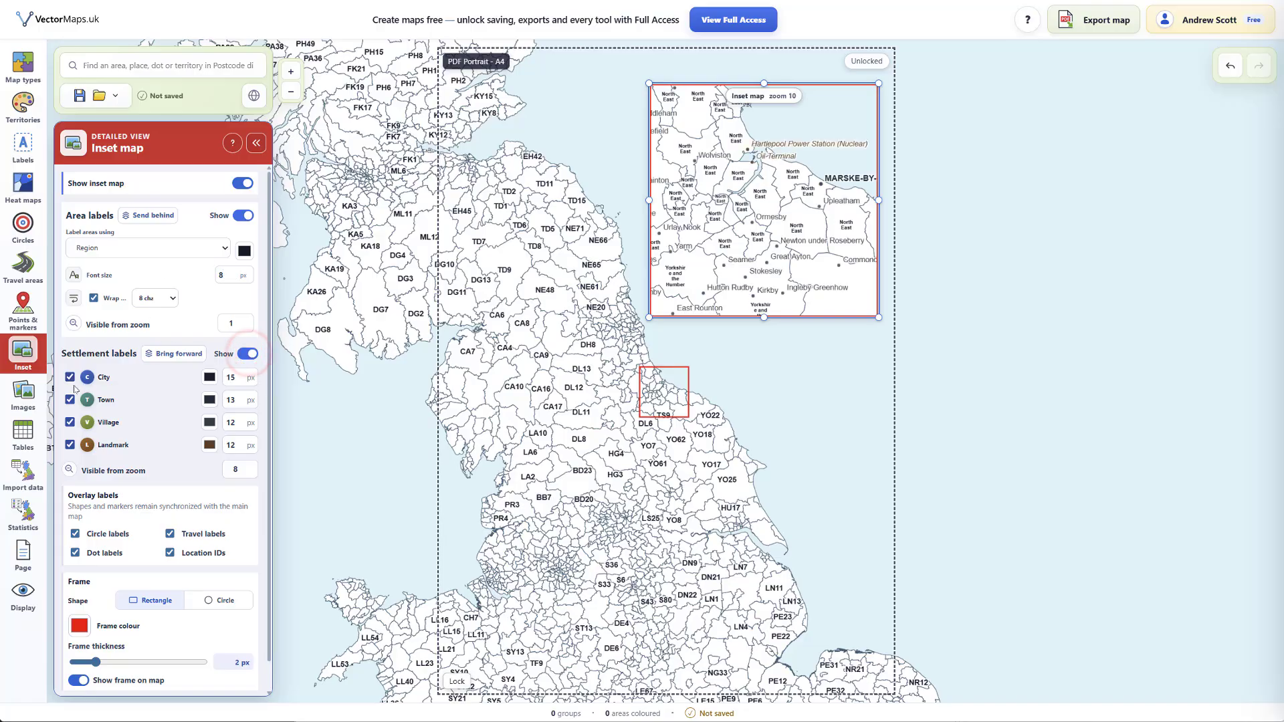
# - Turn off the Landmark, Village and Town labels in the inset and bring the settlement labels forward
pyautogui.click(70, 445)
pyautogui.click(69, 422)
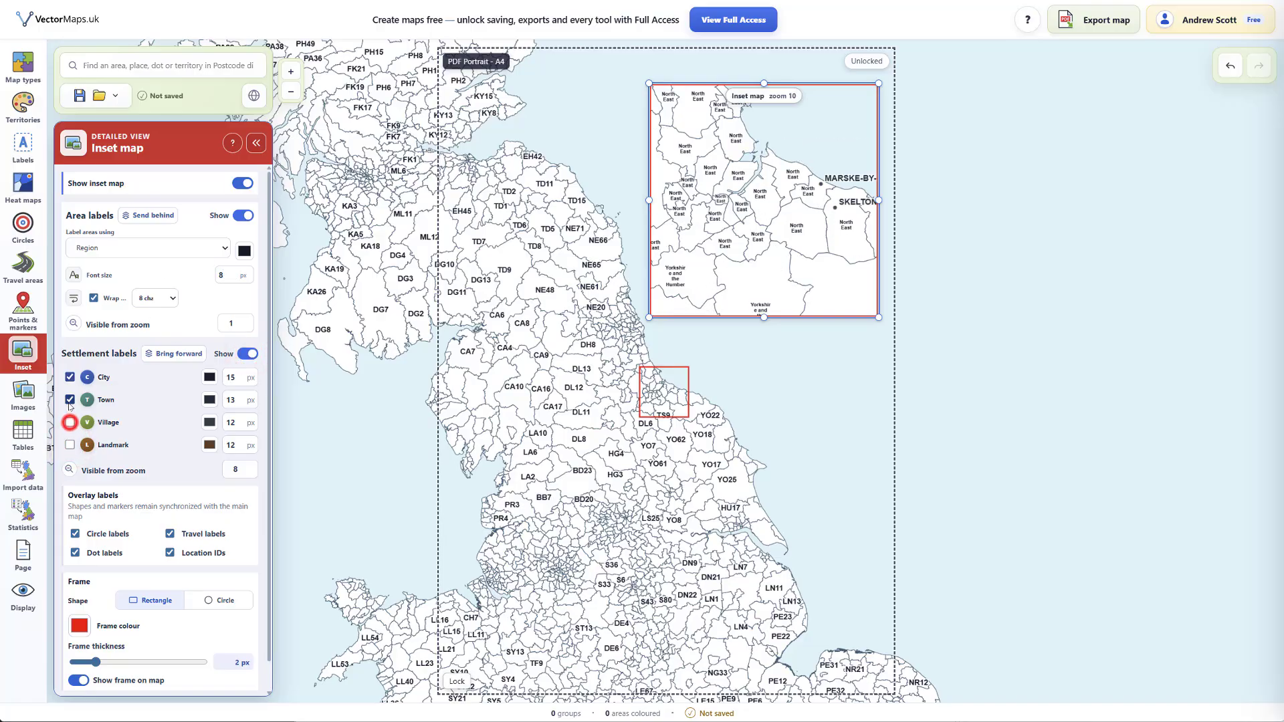
pyautogui.click(70, 399)
pyautogui.click(69, 400)
pyautogui.click(70, 400)
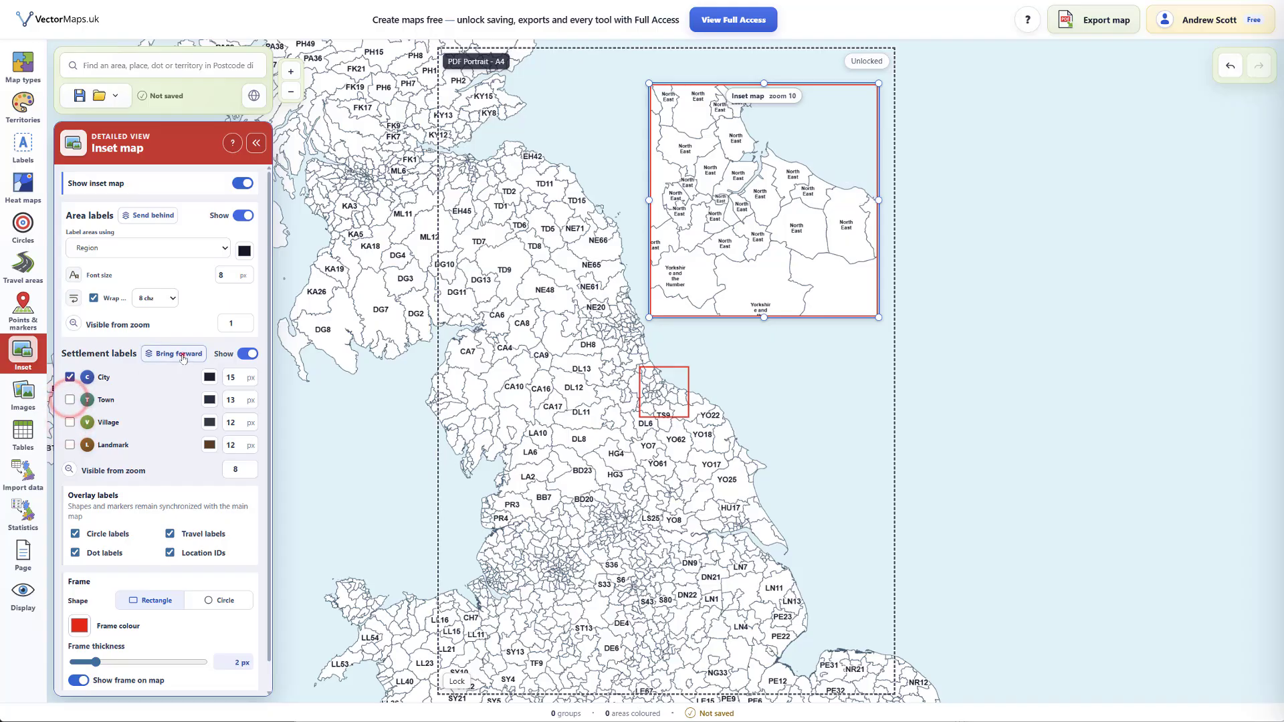
pyautogui.click(181, 353)
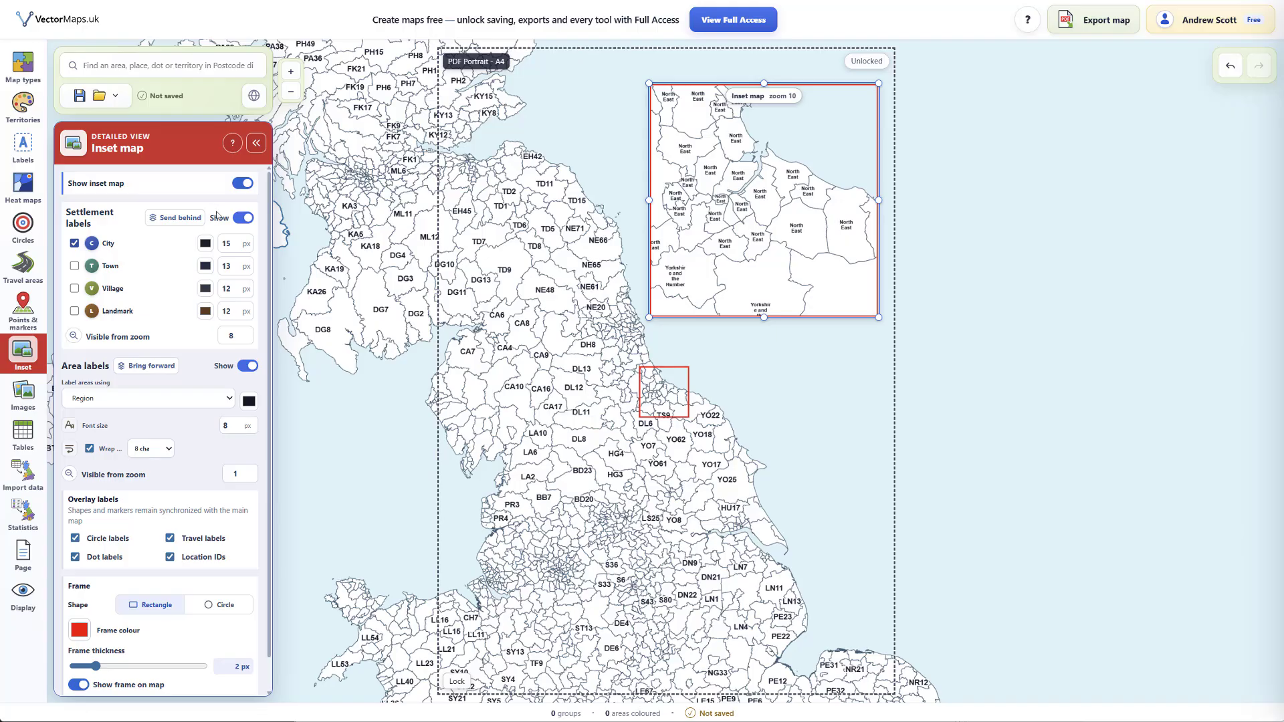
# - Shift the inset map's coverage westward and reduce it to zoom 9.3 so that it includes Durham
pyautogui.click(742, 187)
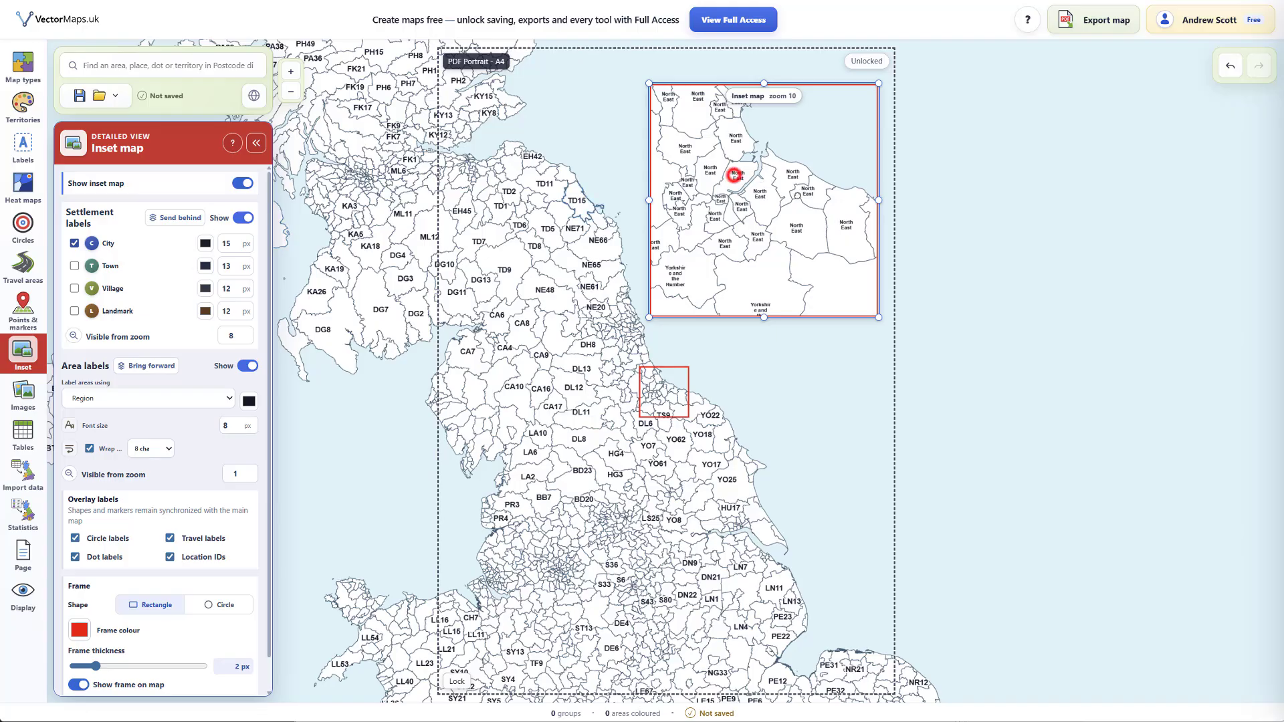
pyautogui.moveTo(719, 198); pyautogui.dragTo(761, 199)
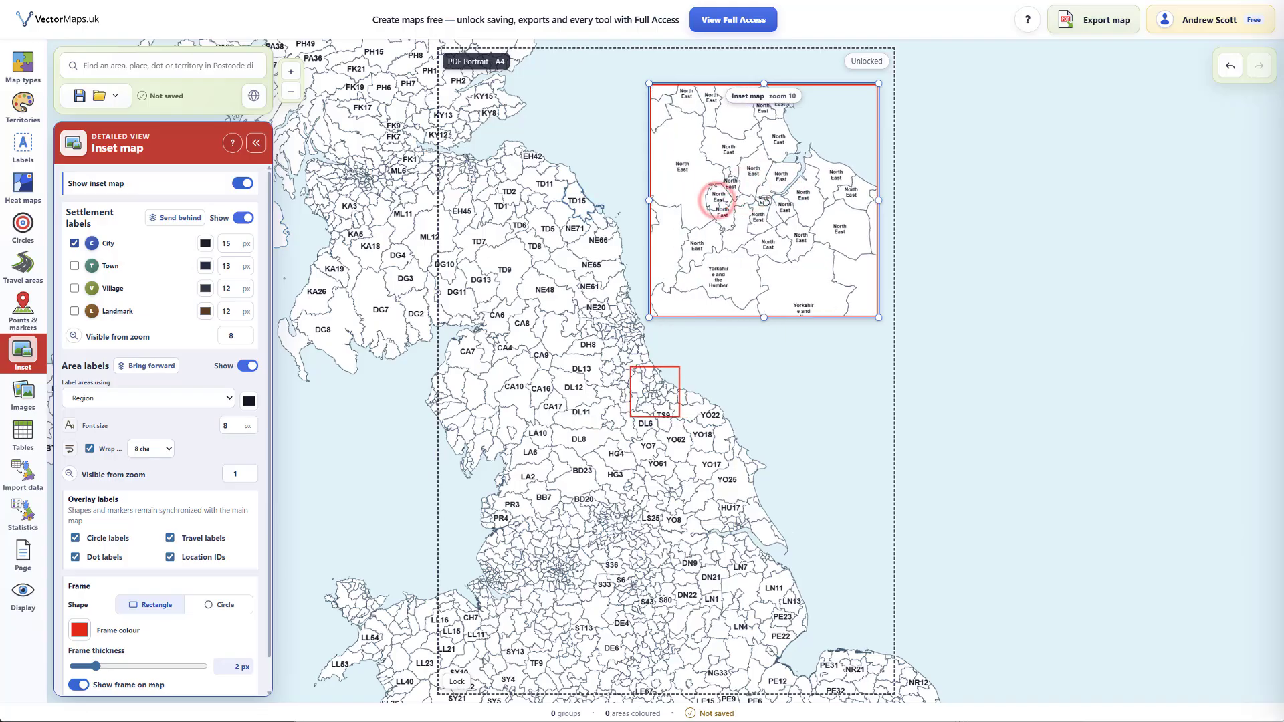
pyautogui.scroll(-1, 735, 200)
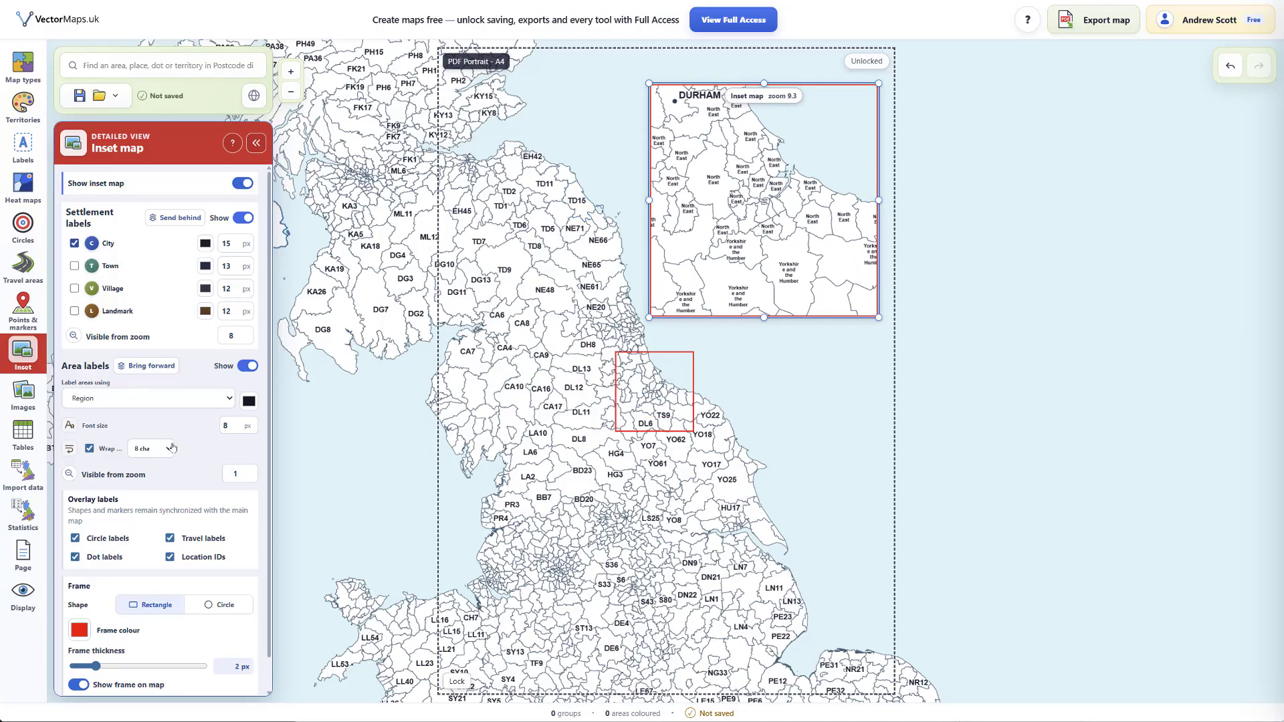
# - Change the inset map's frame shape to Circle and enlarge it close to the page's upper-right corner
pyautogui.scroll(-1, 187, 451)
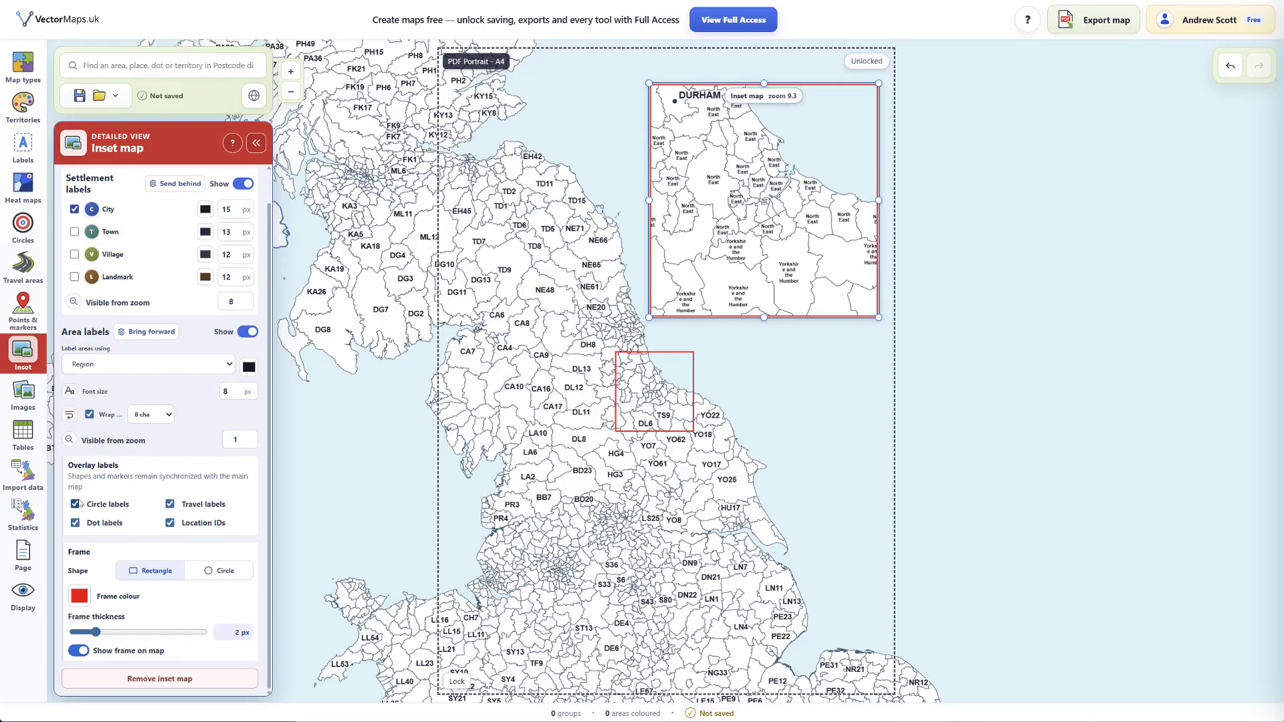
pyautogui.click(217, 572)
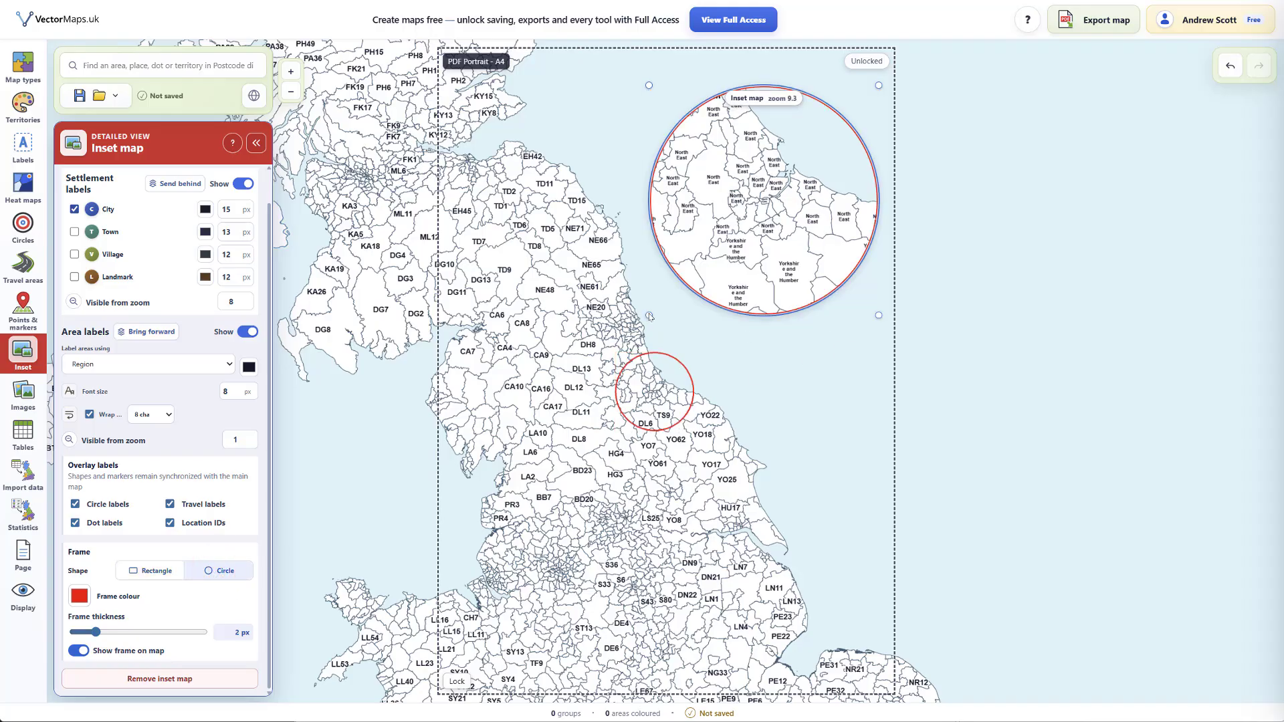
pyautogui.moveTo(649, 316); pyautogui.dragTo(617, 346)
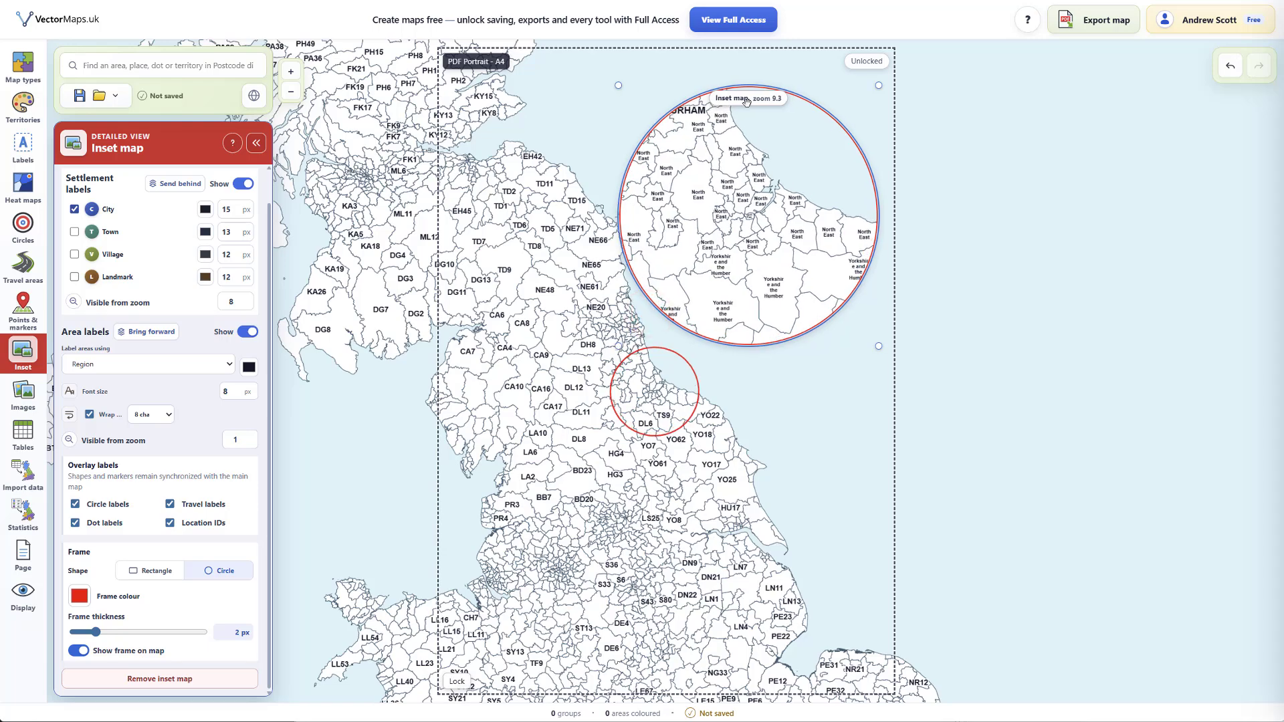
pyautogui.moveTo(746, 100); pyautogui.dragTo(748, 86)
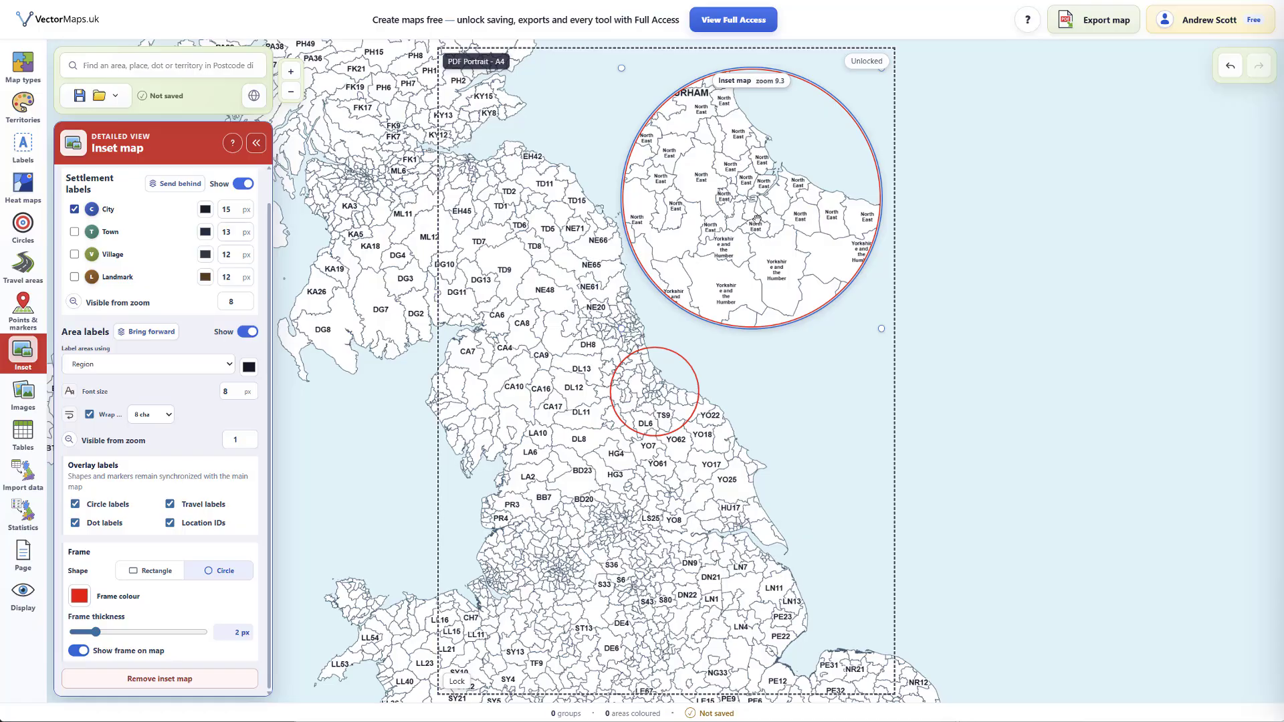
# - Reduce the inset map's zoom to 5.9 so that its coverage extends beyond the main map's page area
pyautogui.scroll(3, 752, 219)
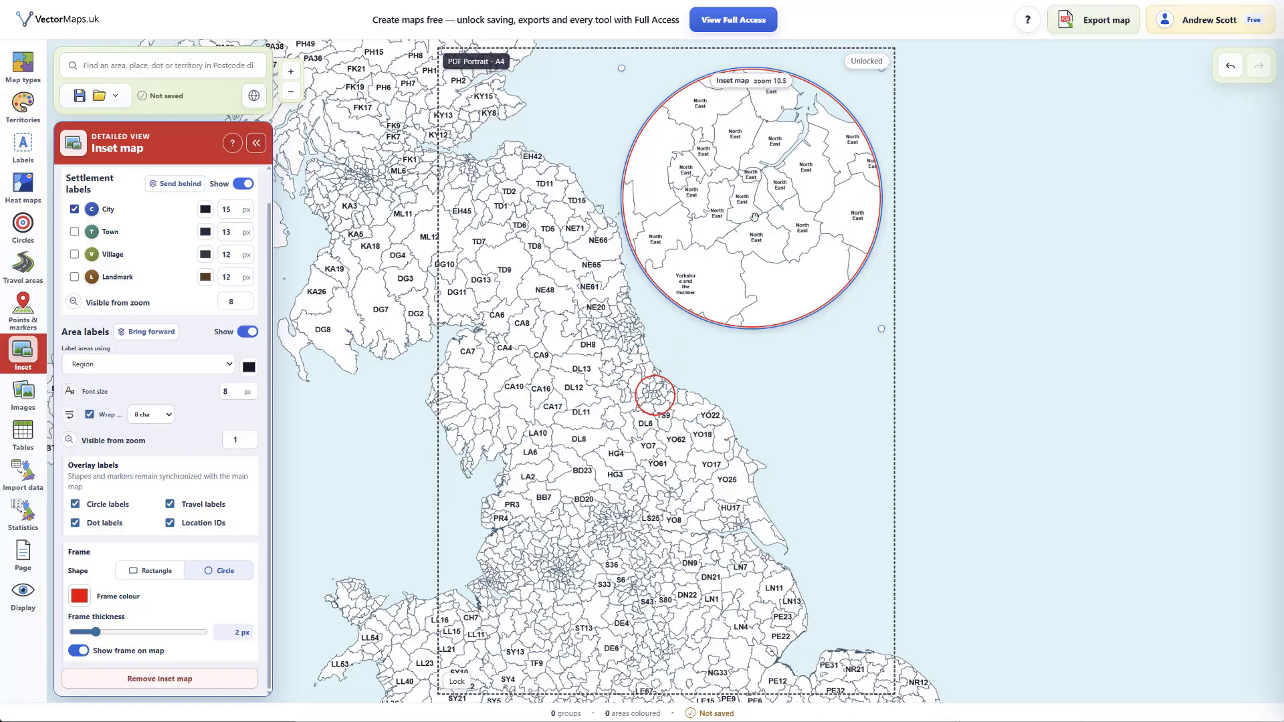
pyautogui.scroll(-10, 754, 217)
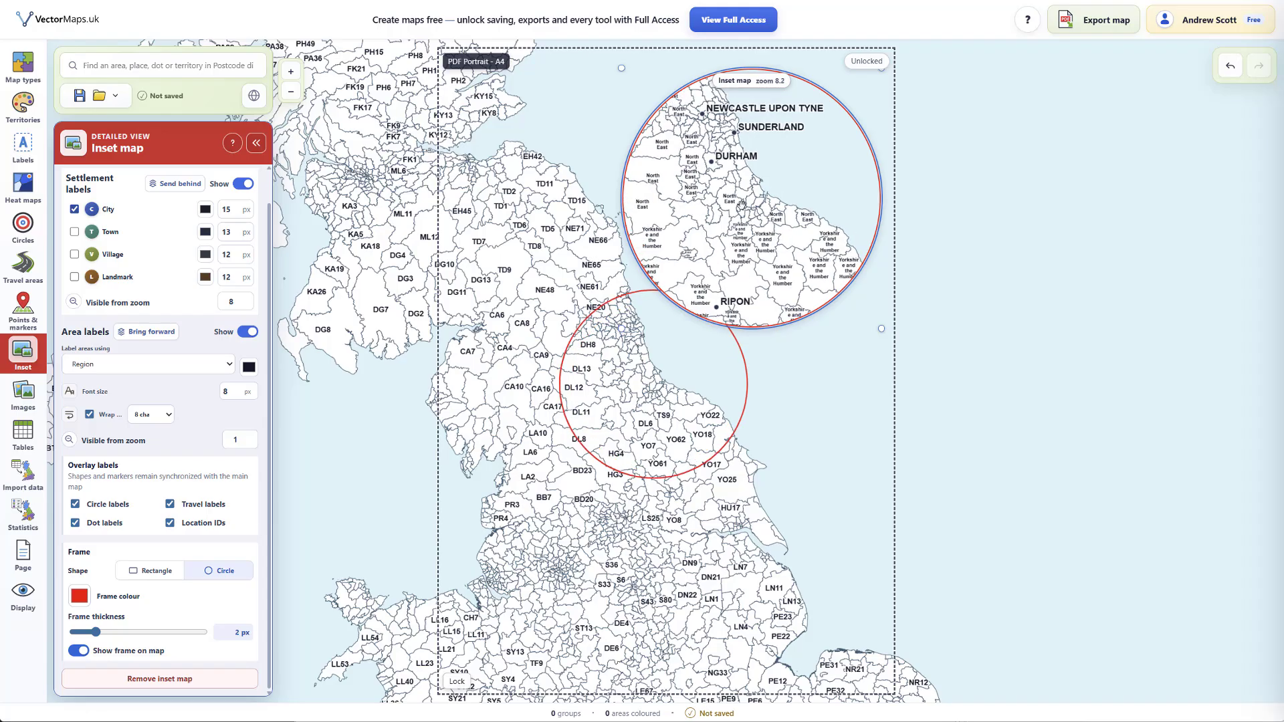
pyautogui.scroll(-5, 740, 204)
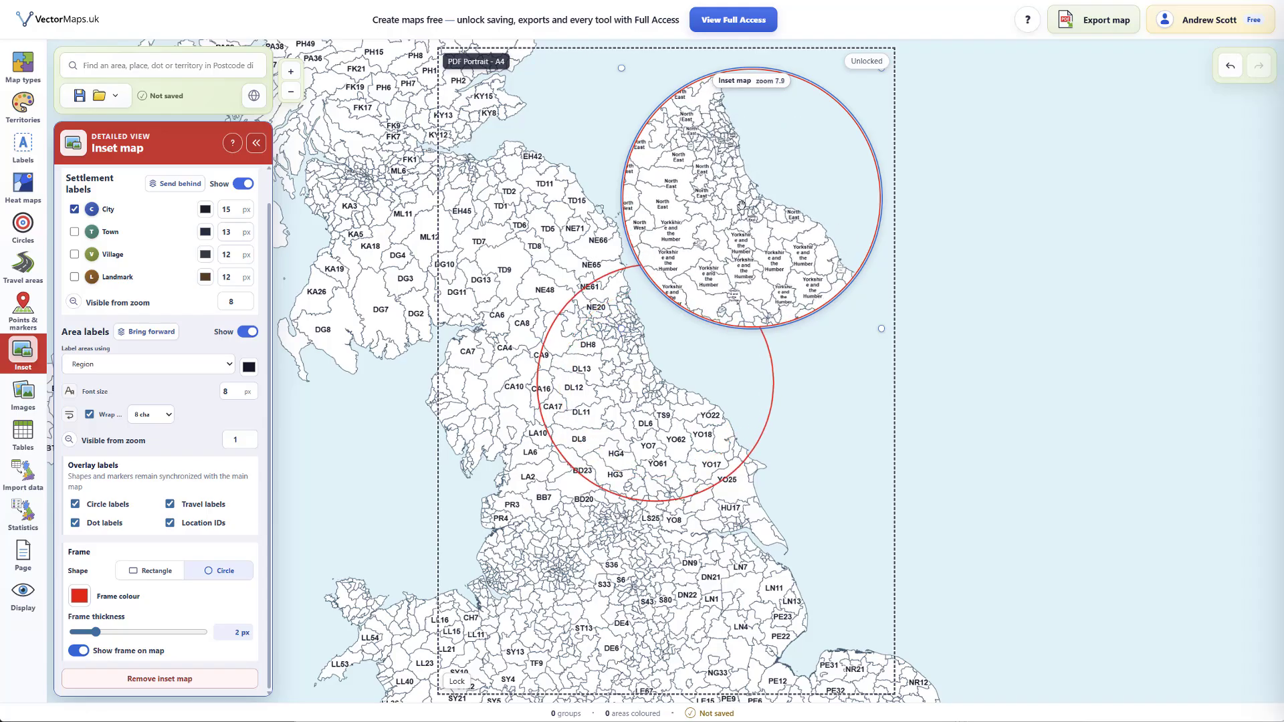
pyautogui.scroll(-6, 741, 203)
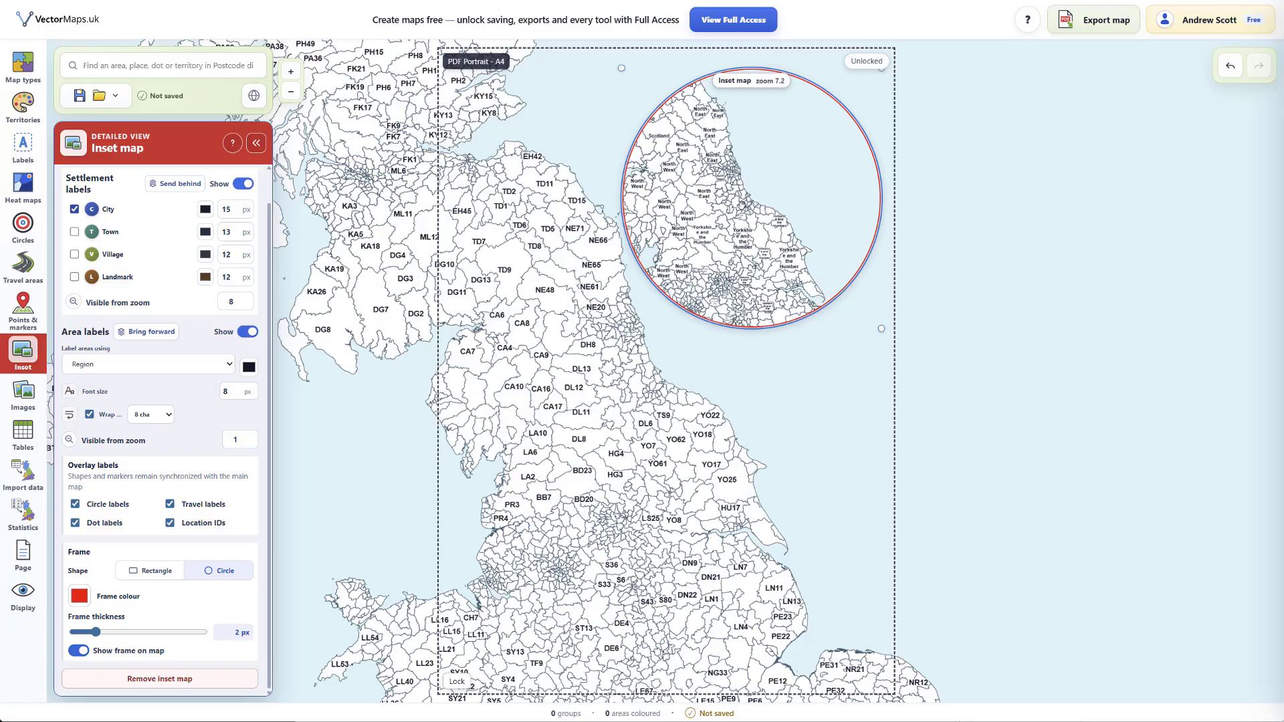
pyautogui.scroll(-5, 741, 204)
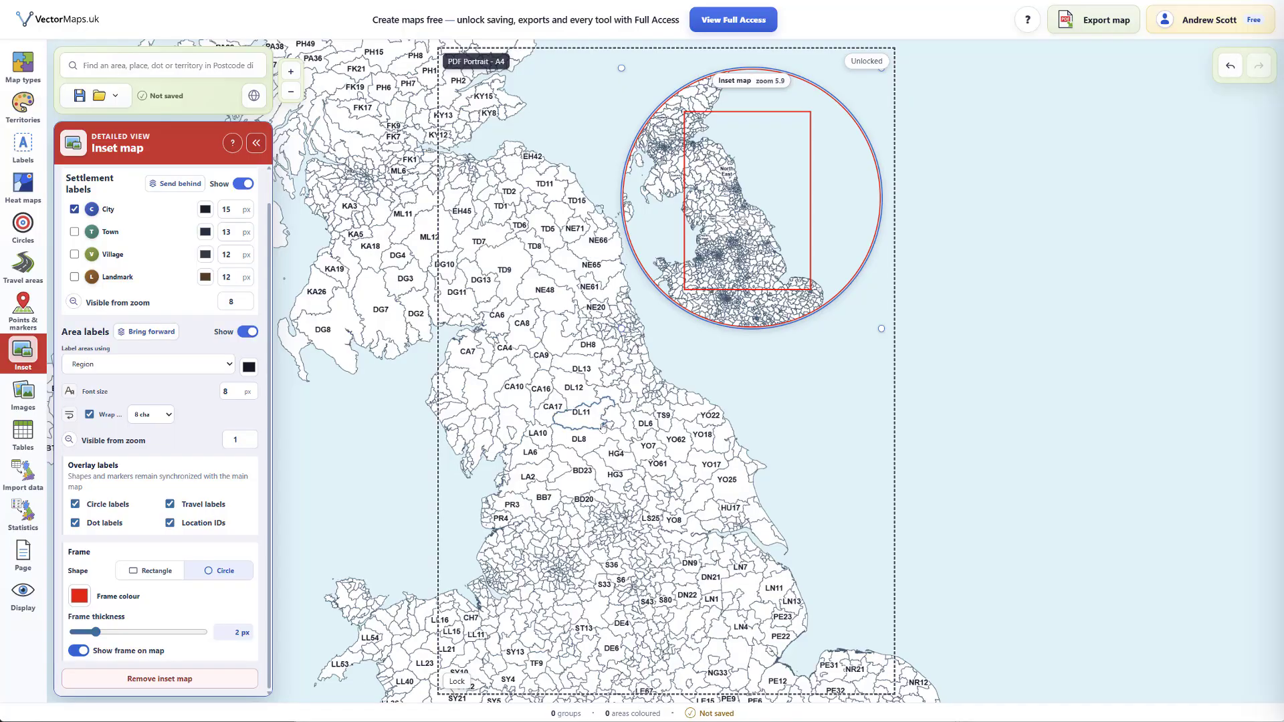
# - Zoom the main map in on the area around DL9 and shift the inset's coverage south-west across England and Wales
pyautogui.scroll(6, 604, 426)
pyautogui.scroll(4, 604, 426)
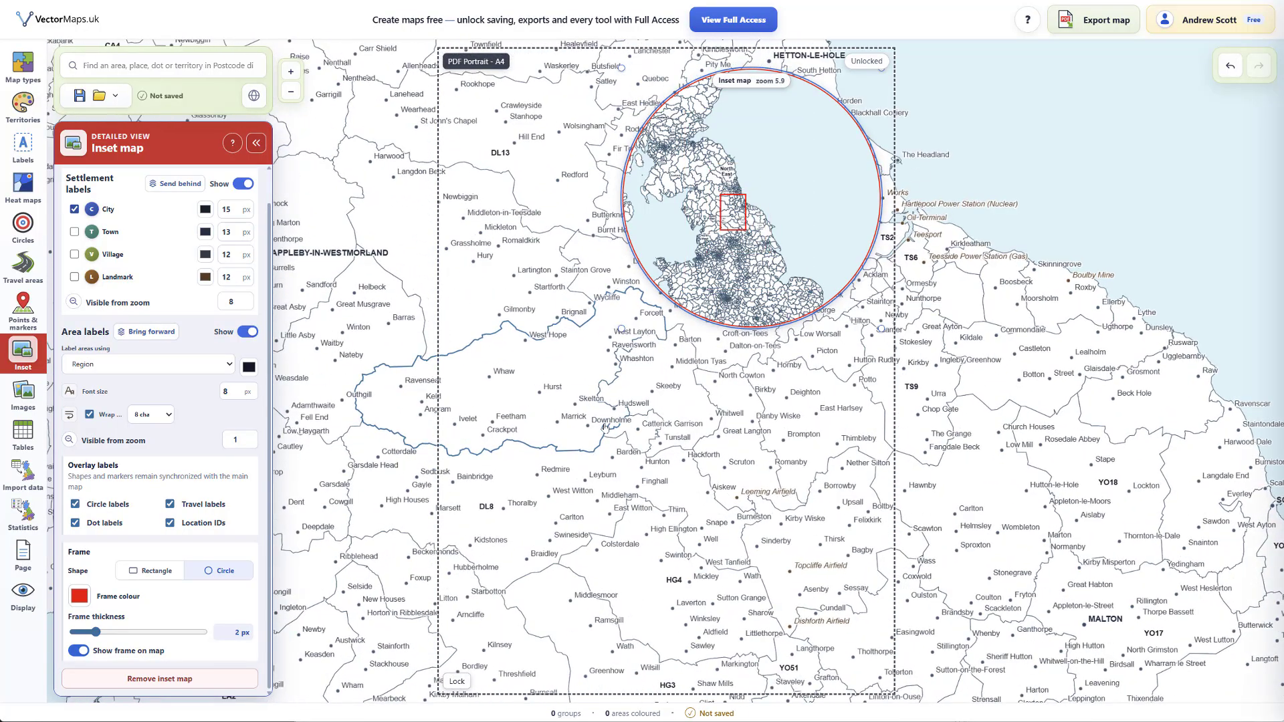
pyautogui.moveTo(734, 233); pyautogui.dragTo(760, 199)
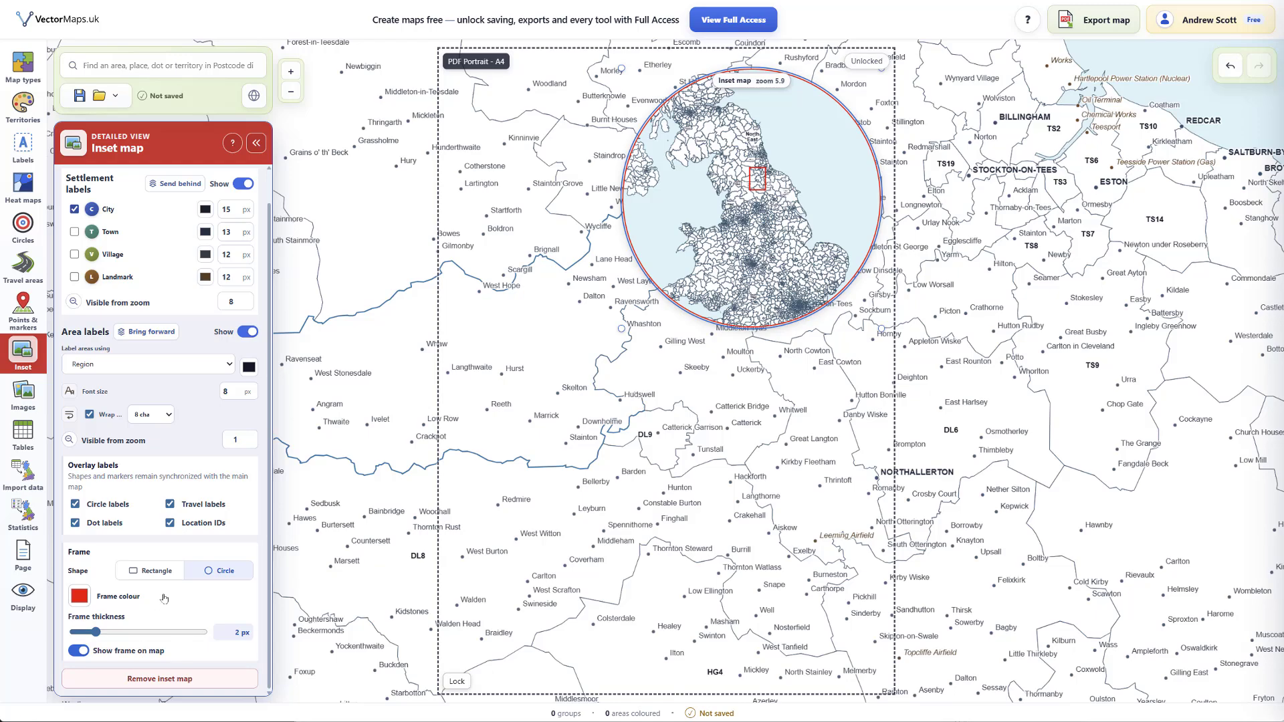
# - Switch the inset map off and back on, and hide its settlement labels and area labels
pyautogui.scroll(1, 163, 597)
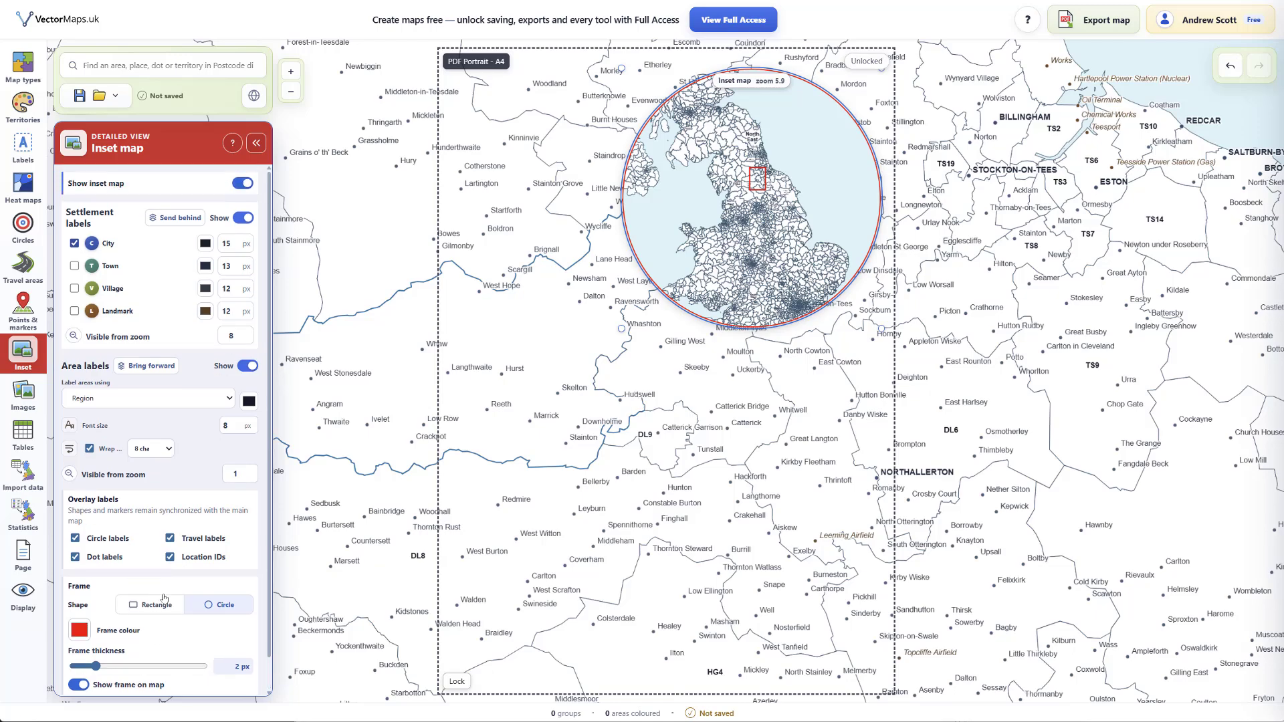
pyautogui.click(242, 184)
pyautogui.click(241, 184)
pyautogui.click(245, 217)
pyautogui.click(247, 366)
# - Change the colour of the inset's area labels to red
pyautogui.click(252, 401)
pyautogui.click(358, 423)
pyautogui.click(373, 509)
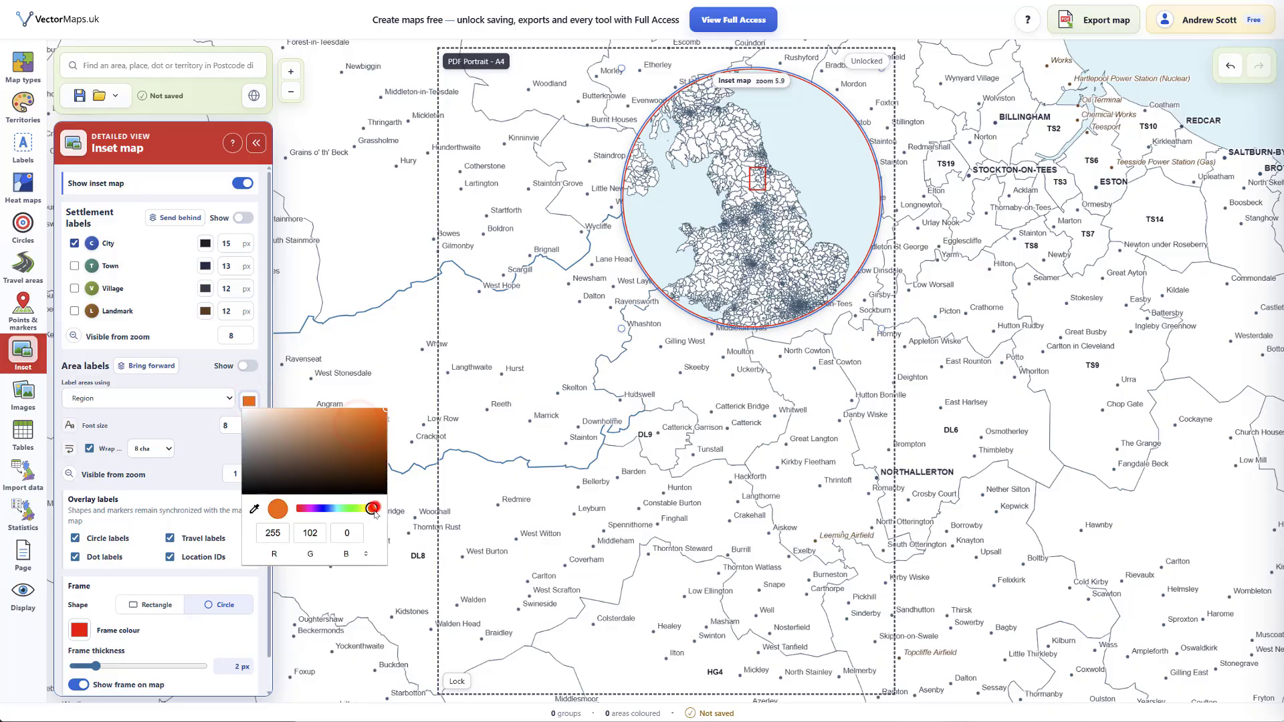
pyautogui.click(772, 217)
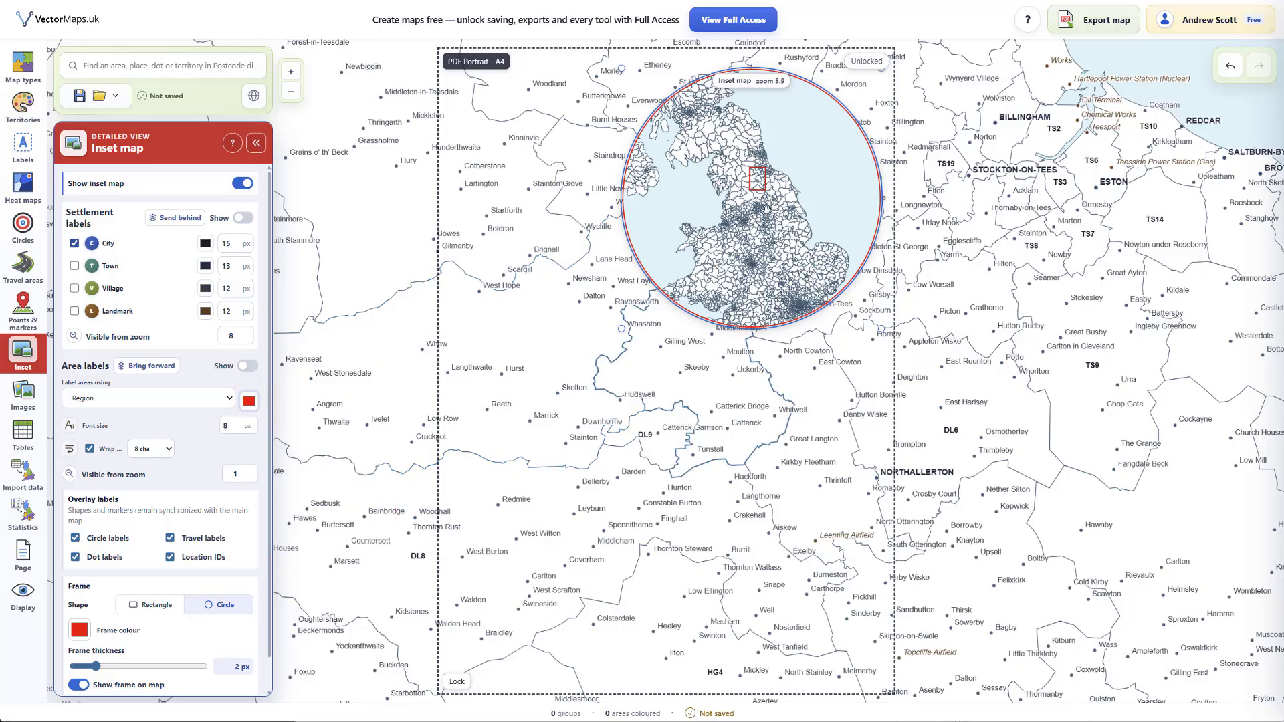
# - Increase the inset map's zoom to 11.2 and show its area labels again
pyautogui.scroll(3, 766, 210)
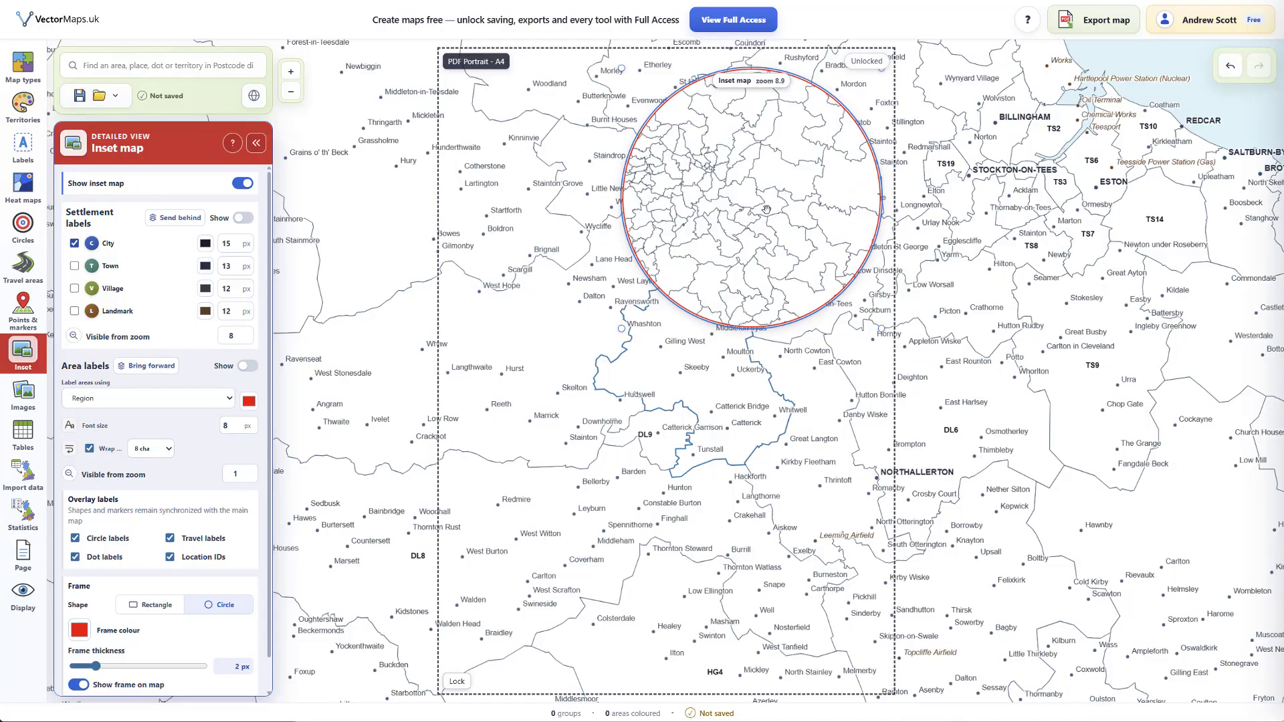
pyautogui.scroll(3, 766, 209)
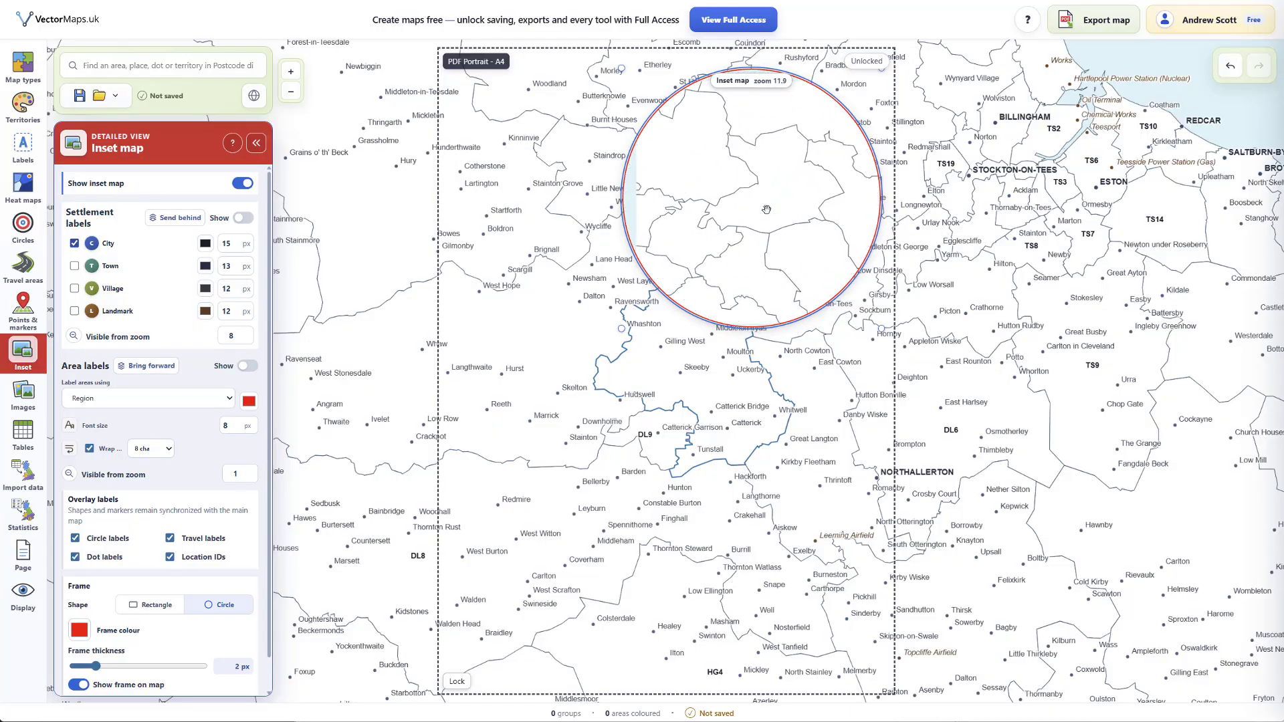
pyautogui.click(249, 365)
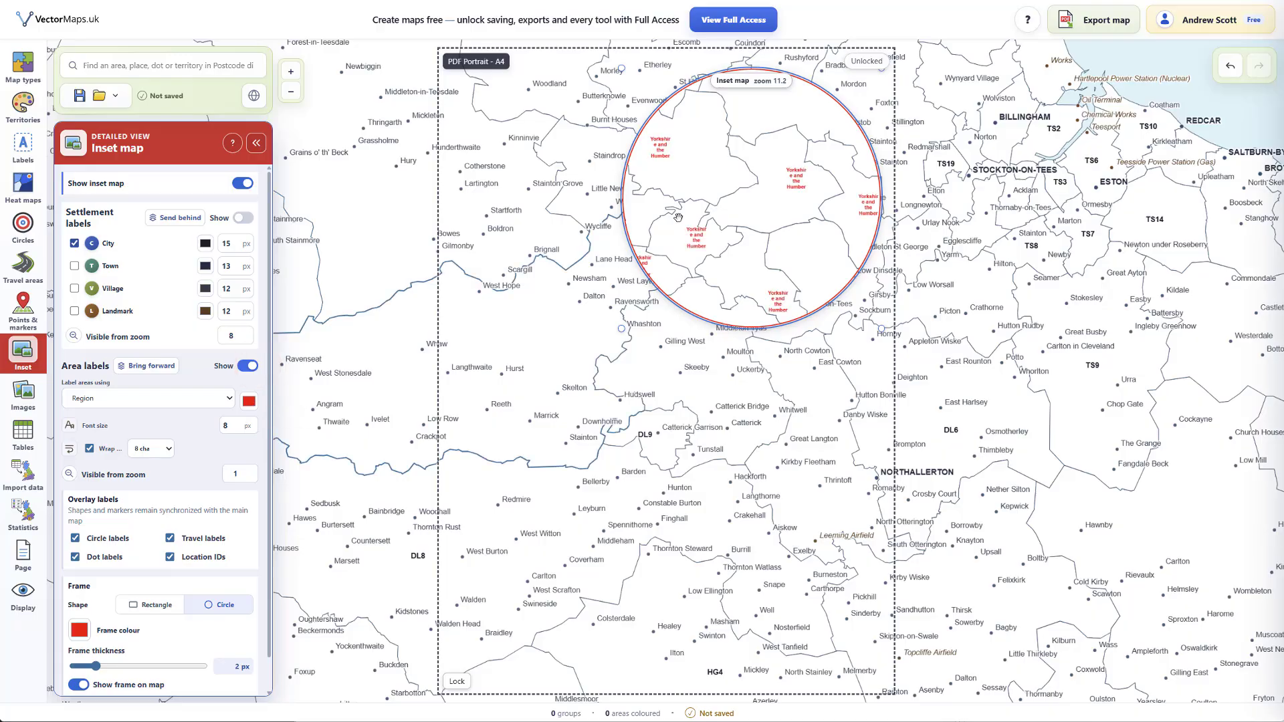
# - Resize the circular inset from its upper-left corner to slightly smaller and shift its coverage south-east
pyautogui.click(104, 420)
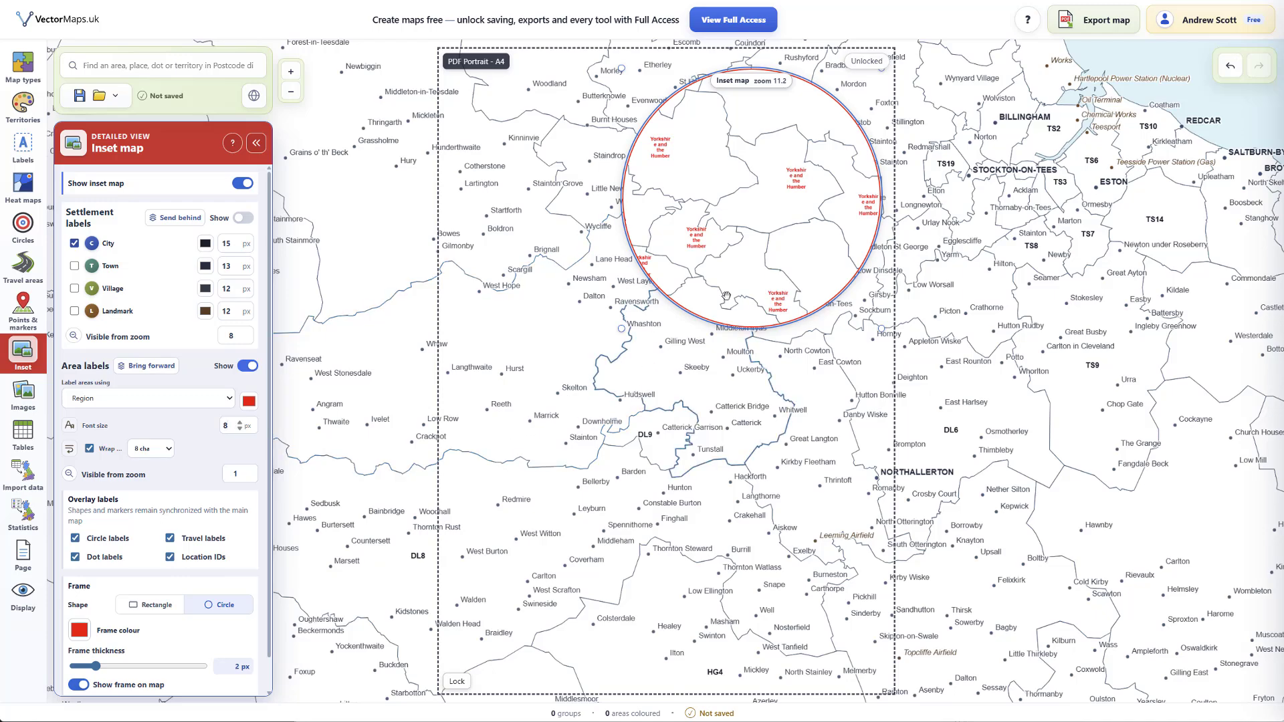
pyautogui.click(743, 179)
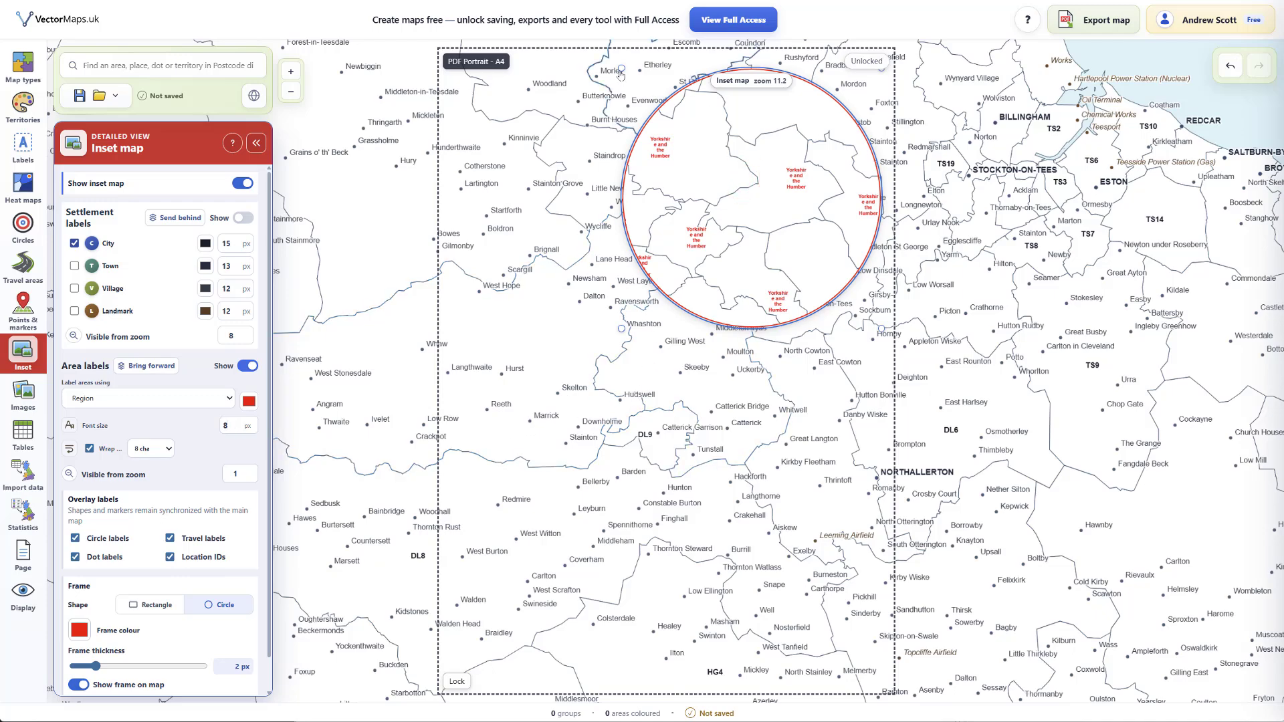
pyautogui.moveTo(619, 67); pyautogui.dragTo(692, 111)
pyautogui.moveTo(709, 146); pyautogui.dragTo(639, 55)
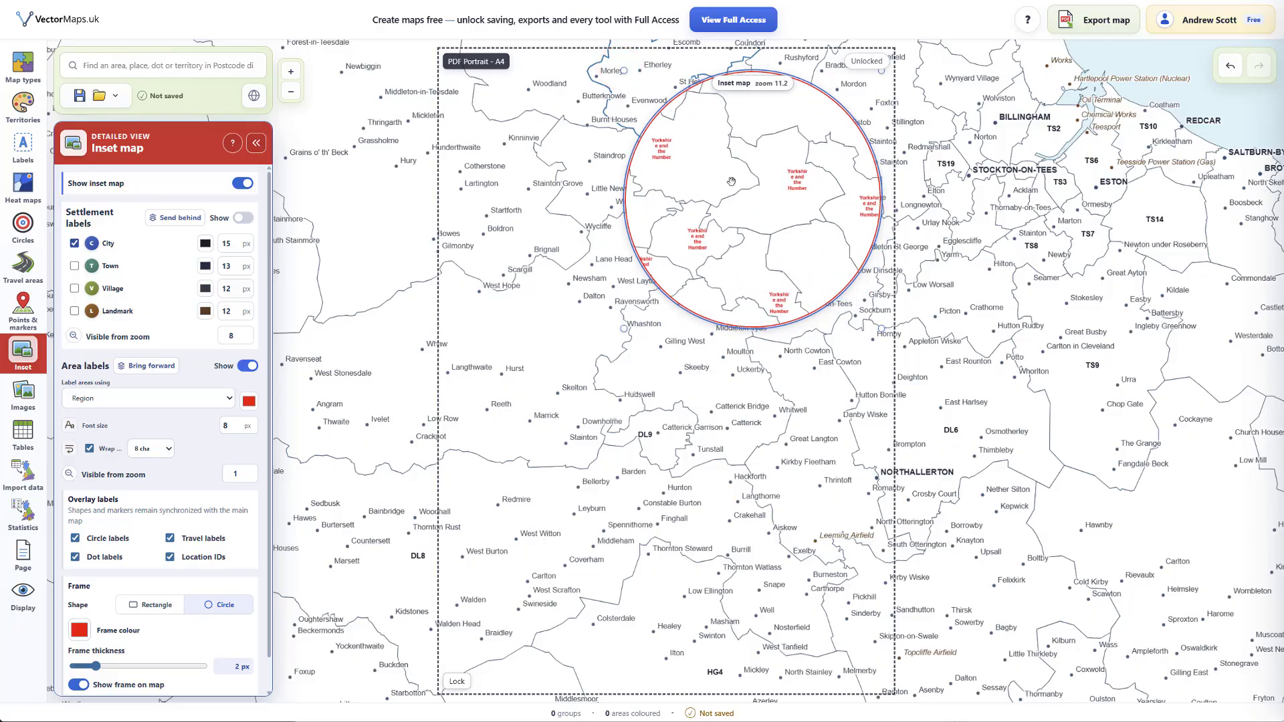
pyautogui.moveTo(731, 181); pyautogui.dragTo(758, 195)
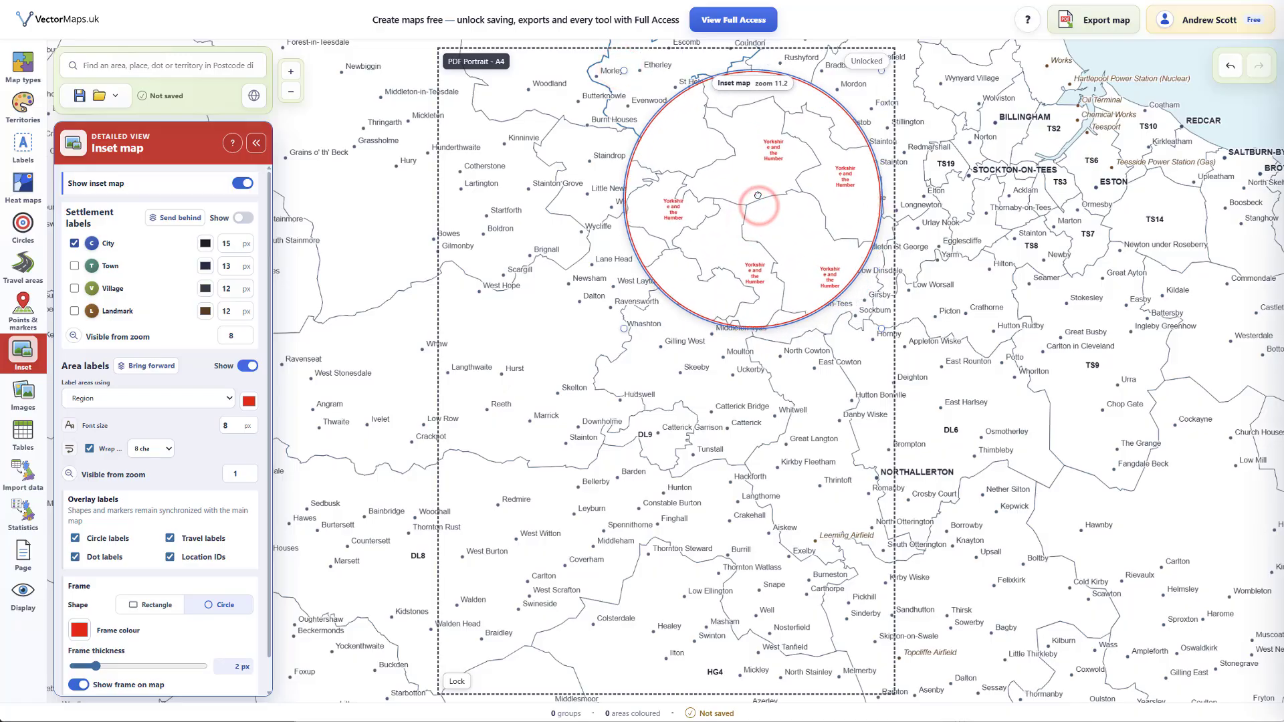